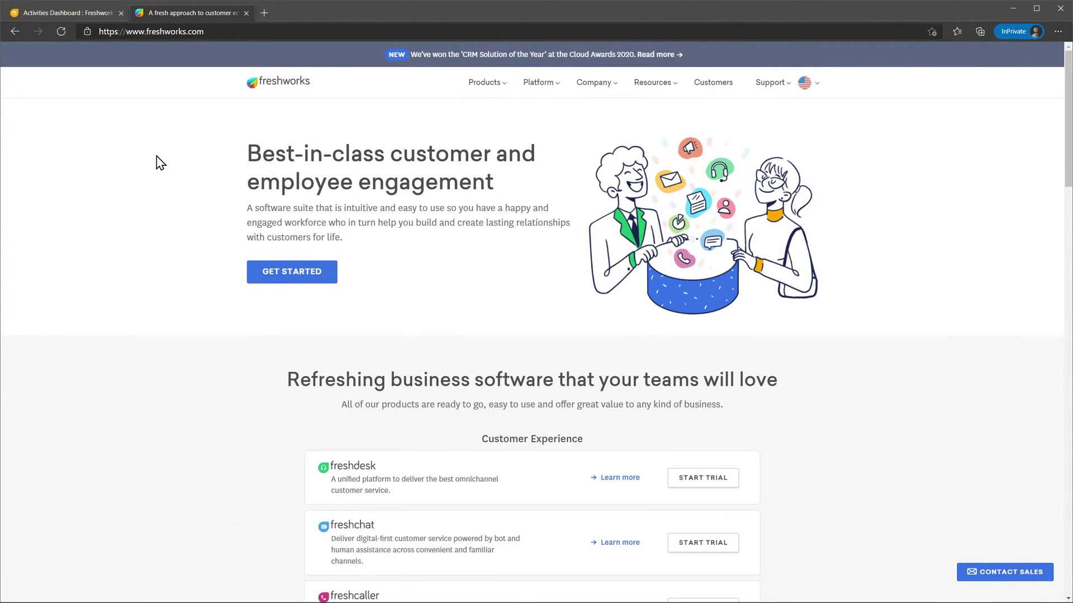
# Browse the Freshworks homepage product lineup and open the Freshworks CRM product page.
pyautogui.scroll(-4, 161, 163)
pyautogui.scroll(-5, 161, 162)
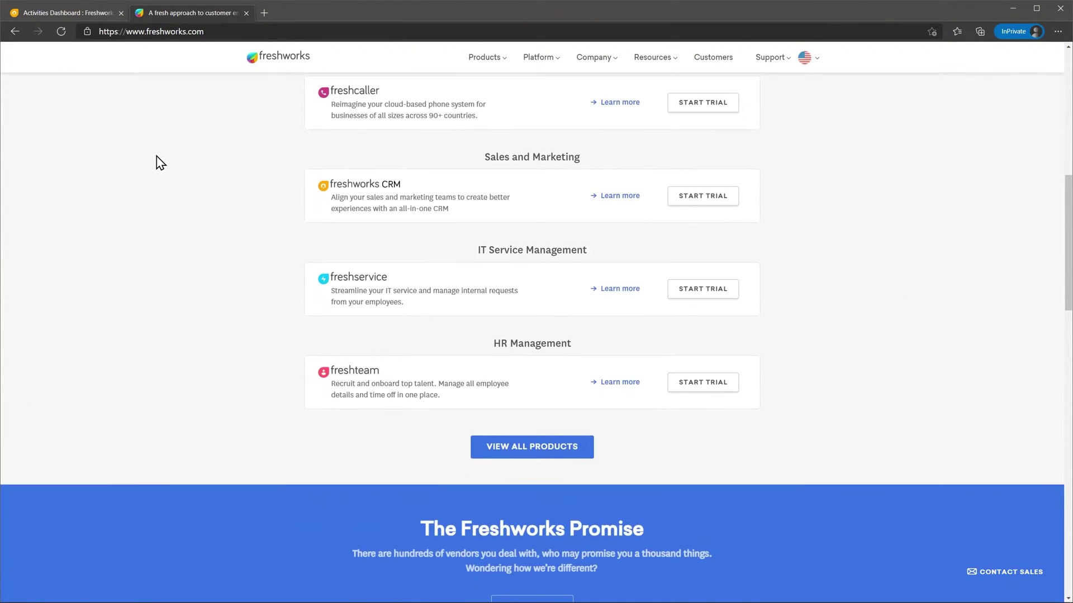
pyautogui.scroll(-6, 160, 162)
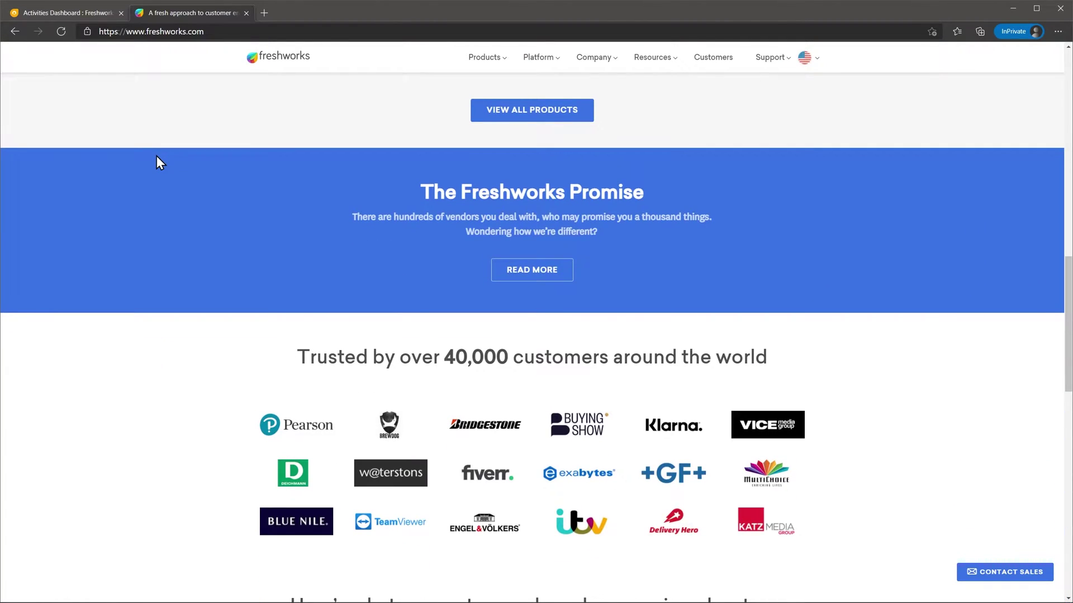
pyautogui.scroll(8, 160, 163)
pyautogui.scroll(3, 160, 163)
pyautogui.scroll(4, 161, 163)
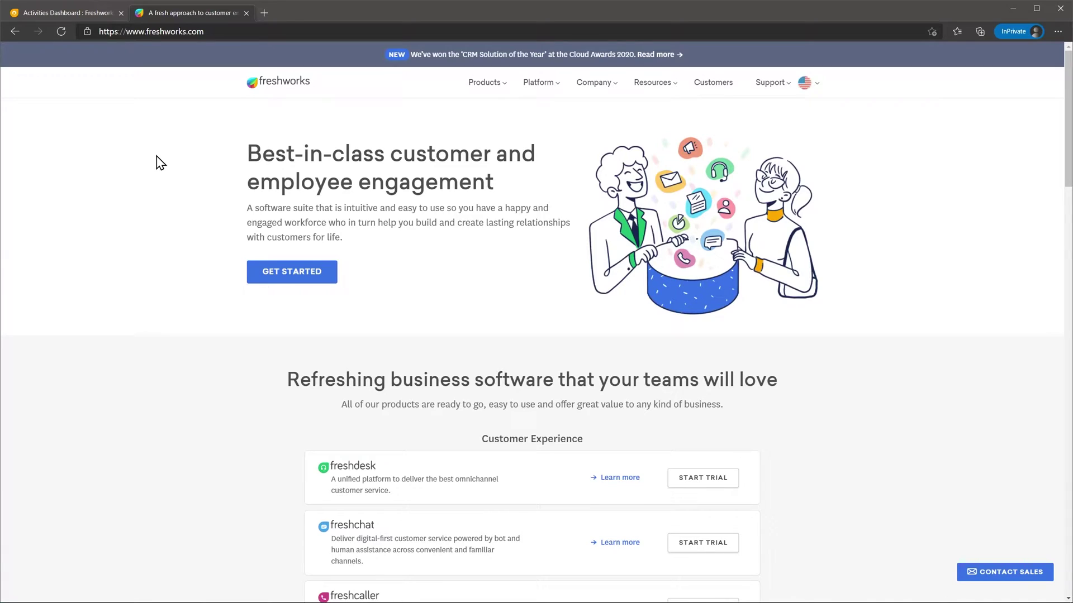
pyautogui.moveTo(486, 82)
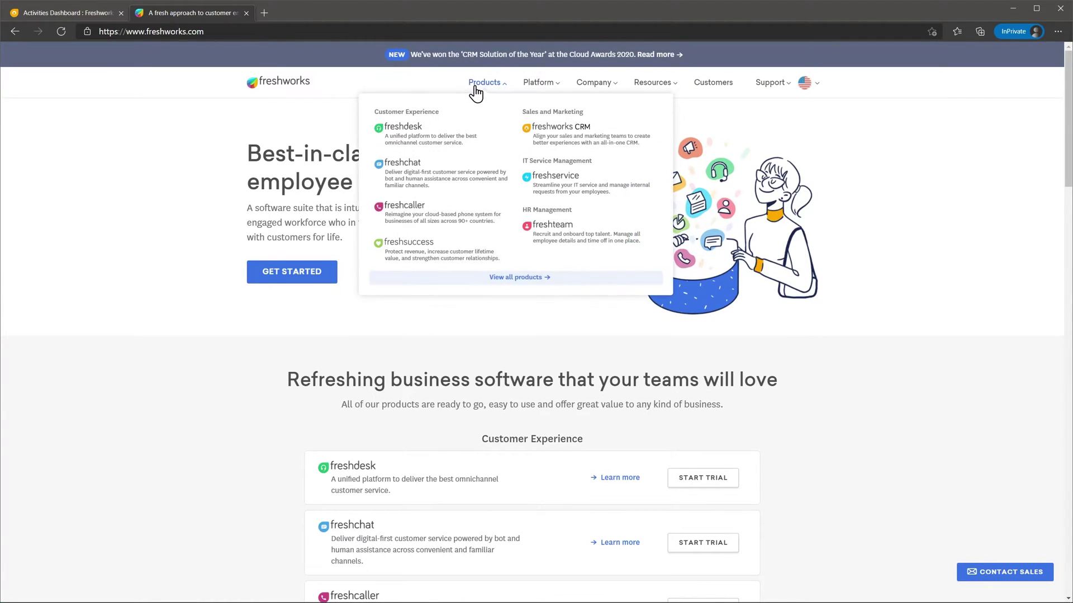
pyautogui.click(534, 132)
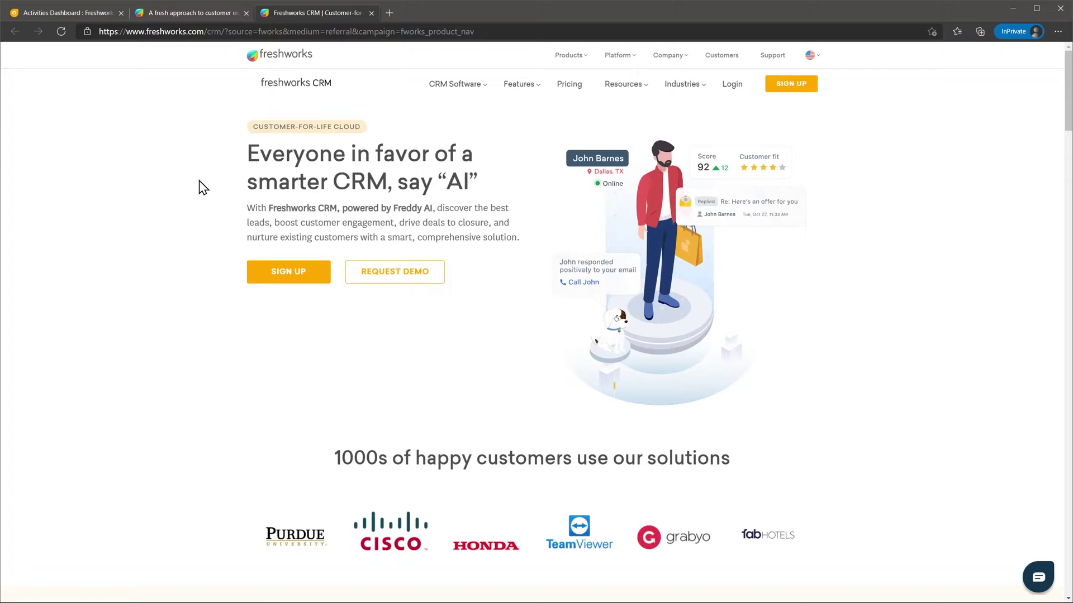
pyautogui.scroll(-5, 203, 187)
pyautogui.scroll(-5, 202, 187)
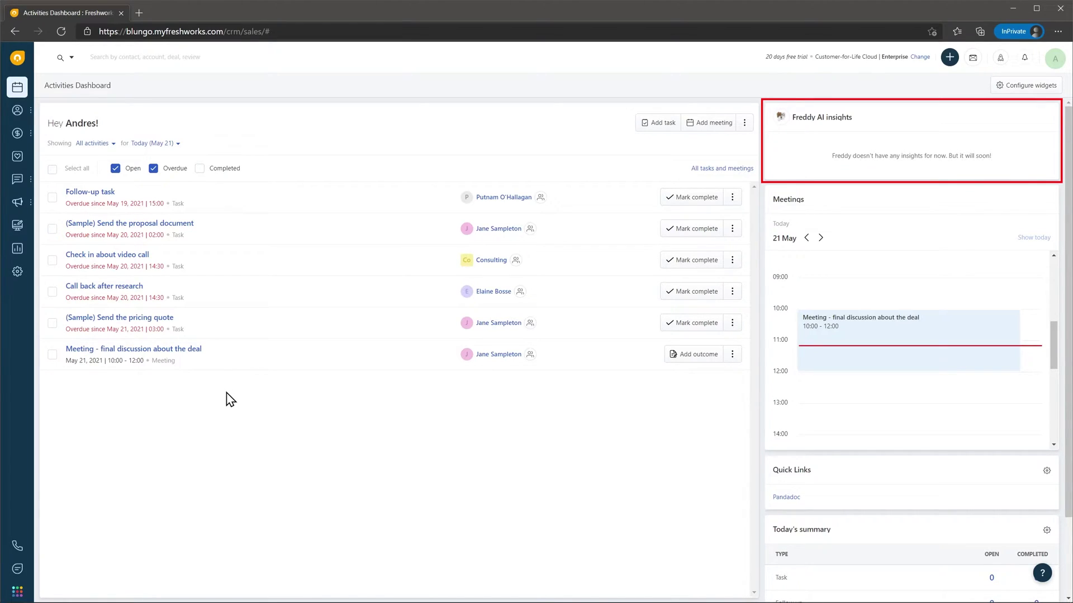
pyautogui.click(186, 57)
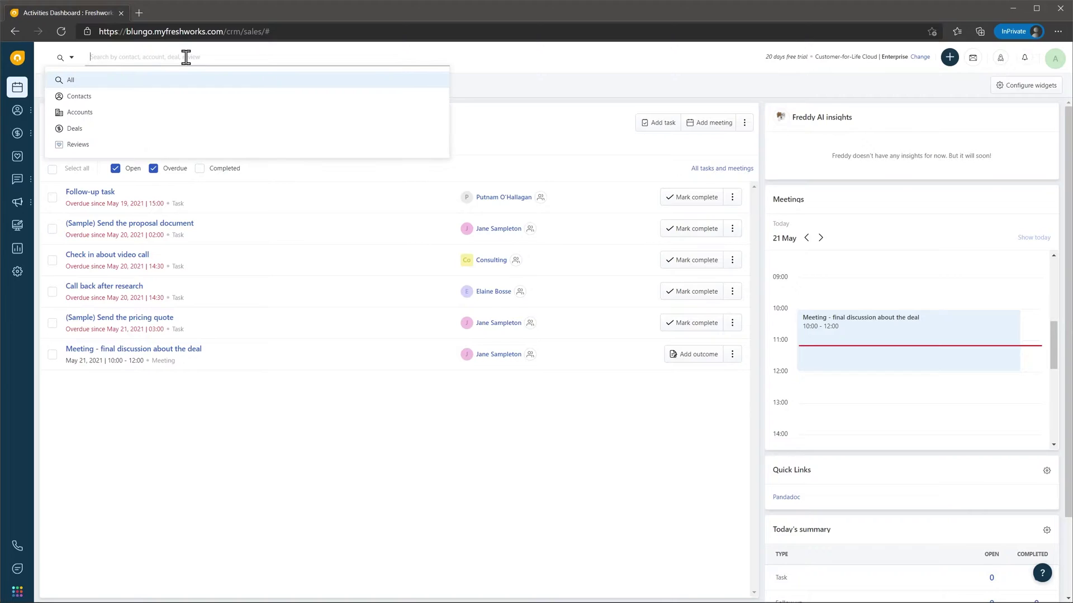
pyautogui.click(531, 69)
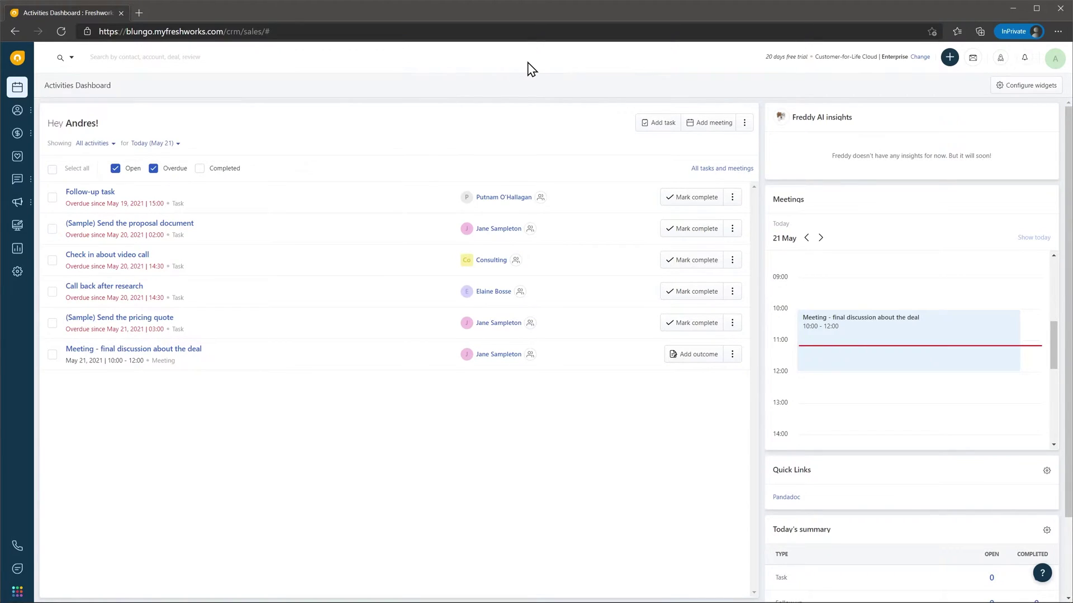
pyautogui.click(949, 58)
pyautogui.click(973, 58)
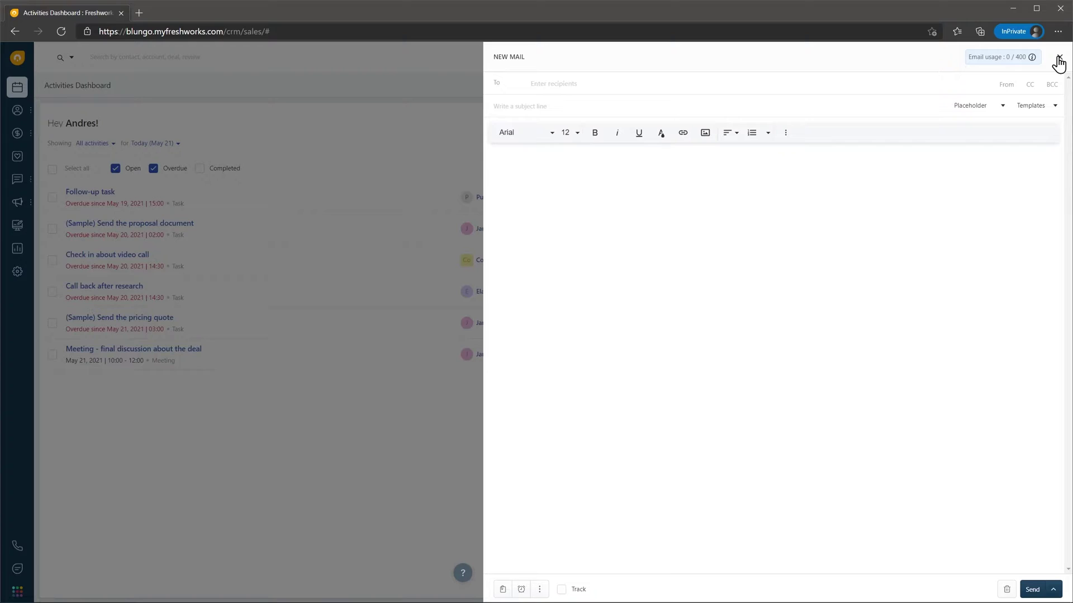
pyautogui.click(1058, 61)
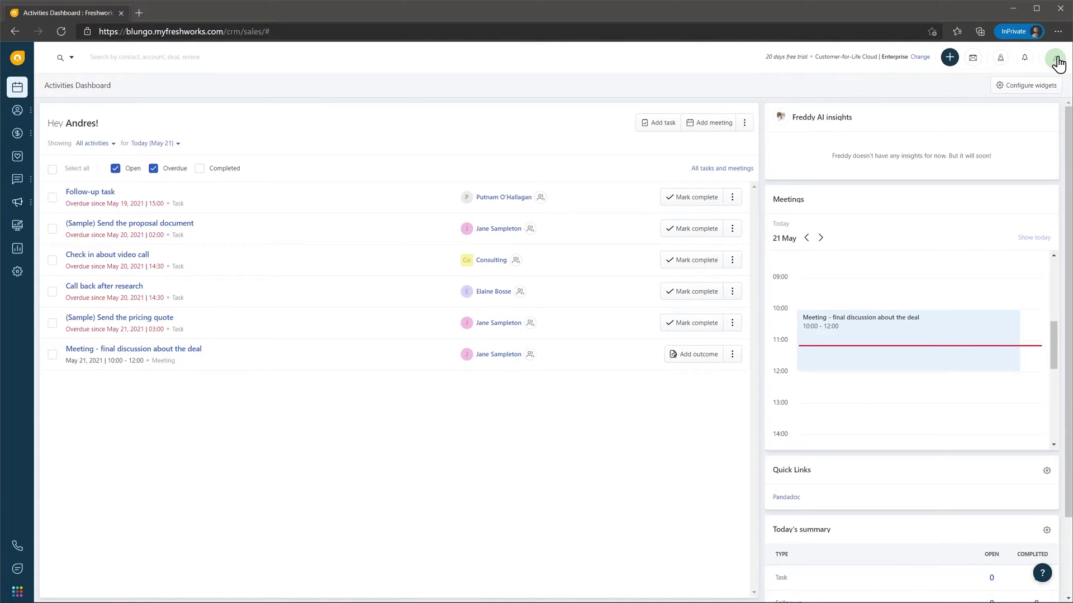
pyautogui.click(1027, 61)
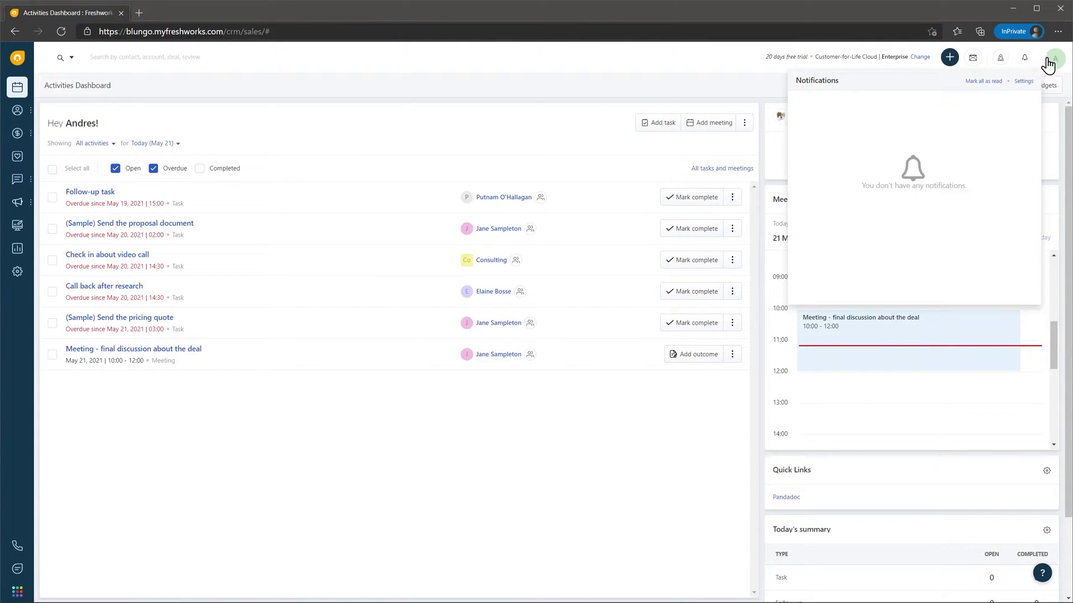
pyautogui.click(1049, 65)
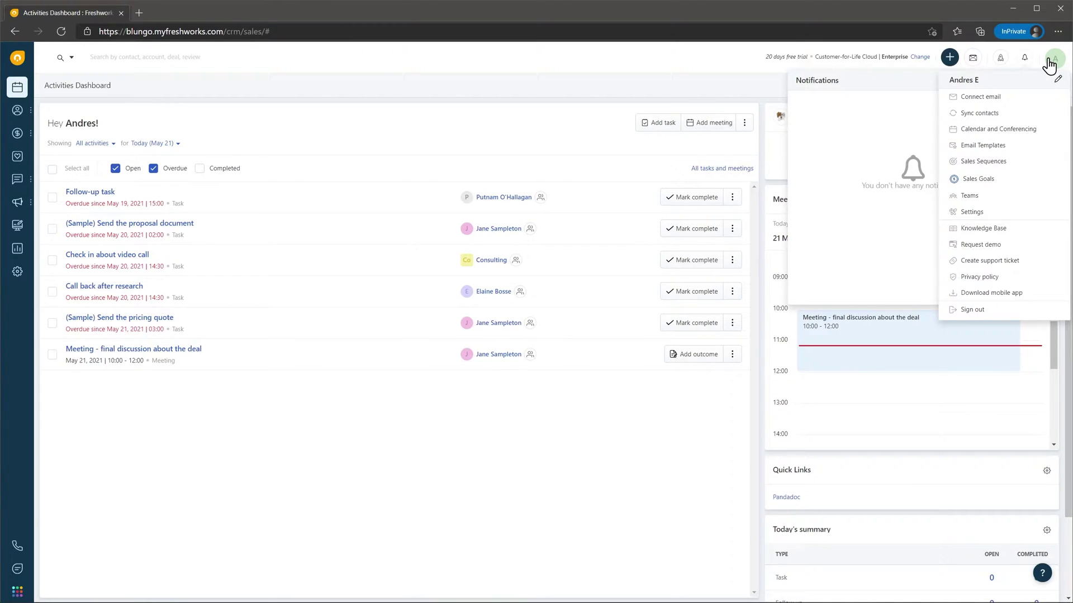
pyautogui.click(665, 59)
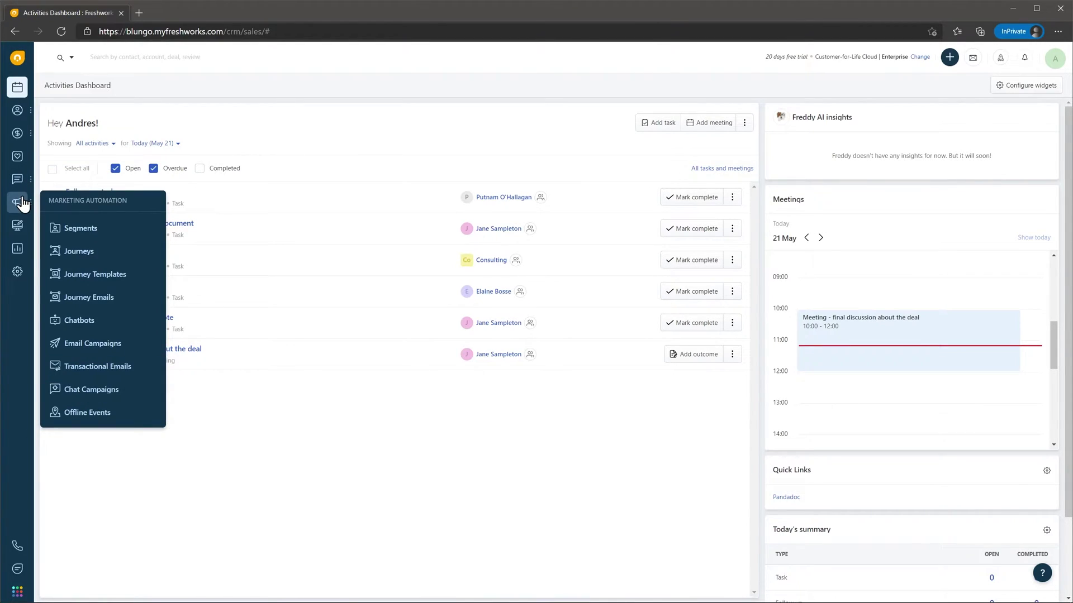
pyautogui.moveTo(17, 110)
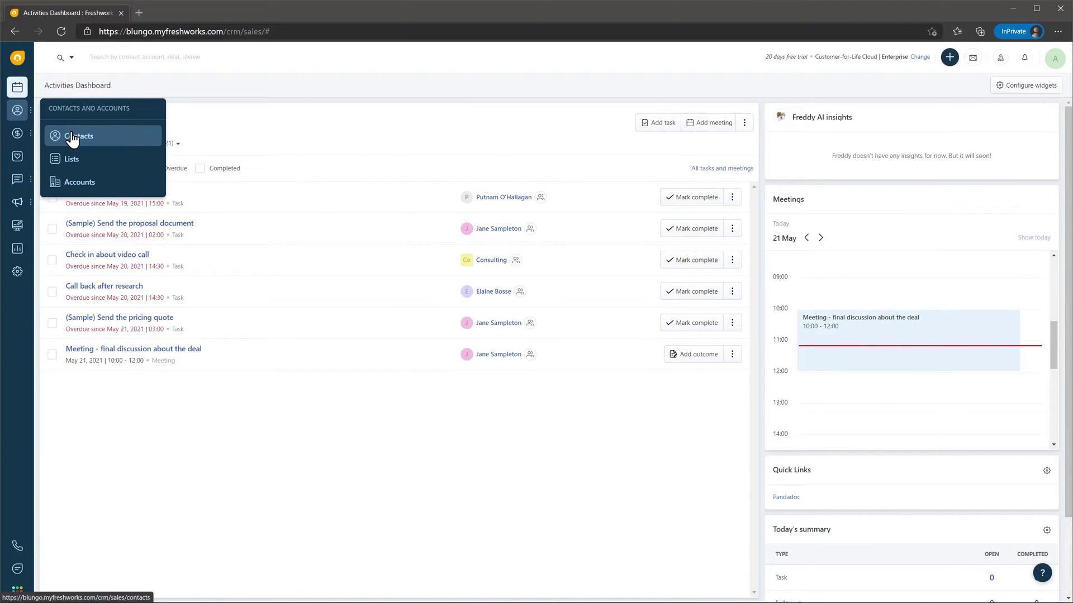
# Go to the Contacts list and open the new contact form, closing it unsaved.
pyautogui.click(71, 136)
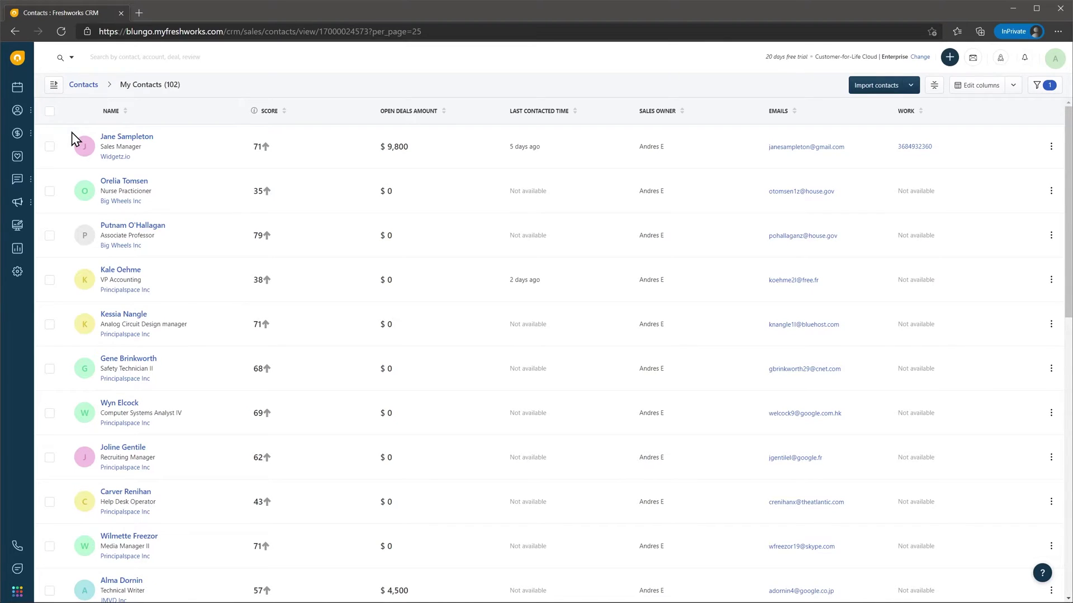
pyautogui.click(950, 58)
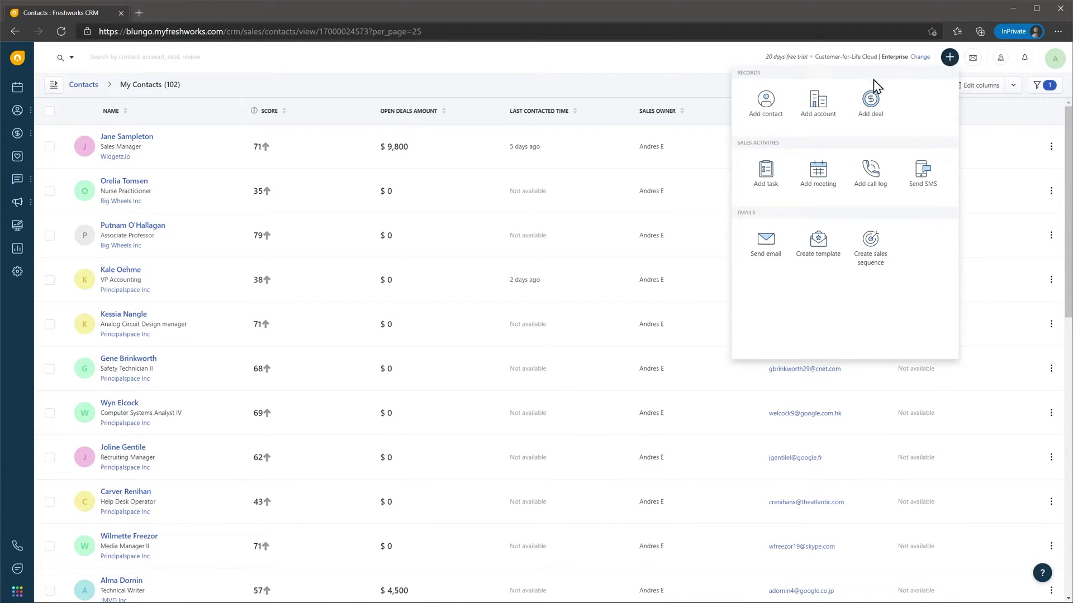
pyautogui.click(765, 104)
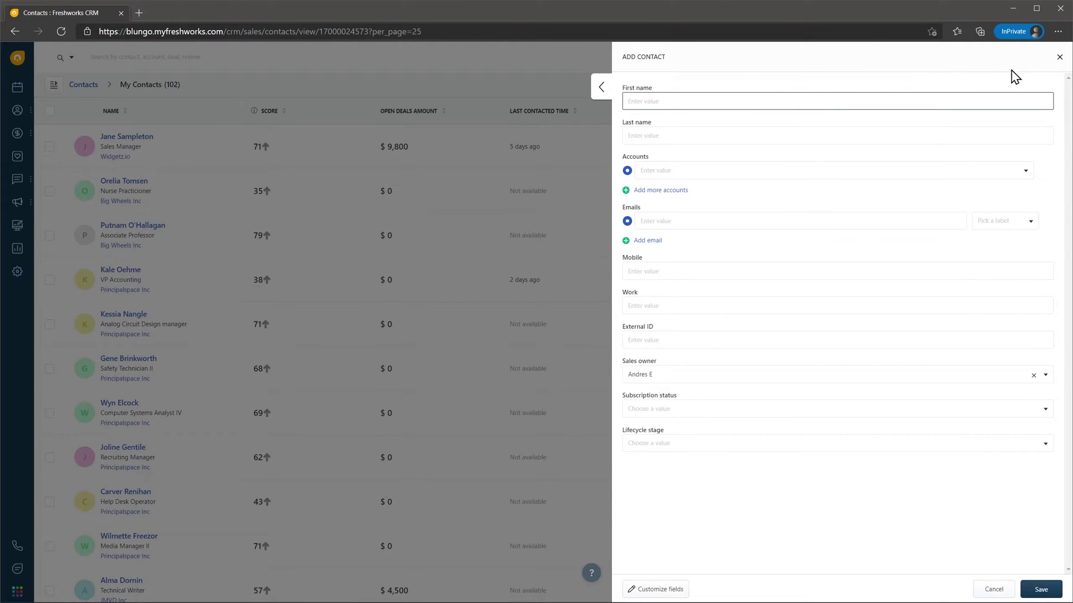
pyautogui.click(1059, 59)
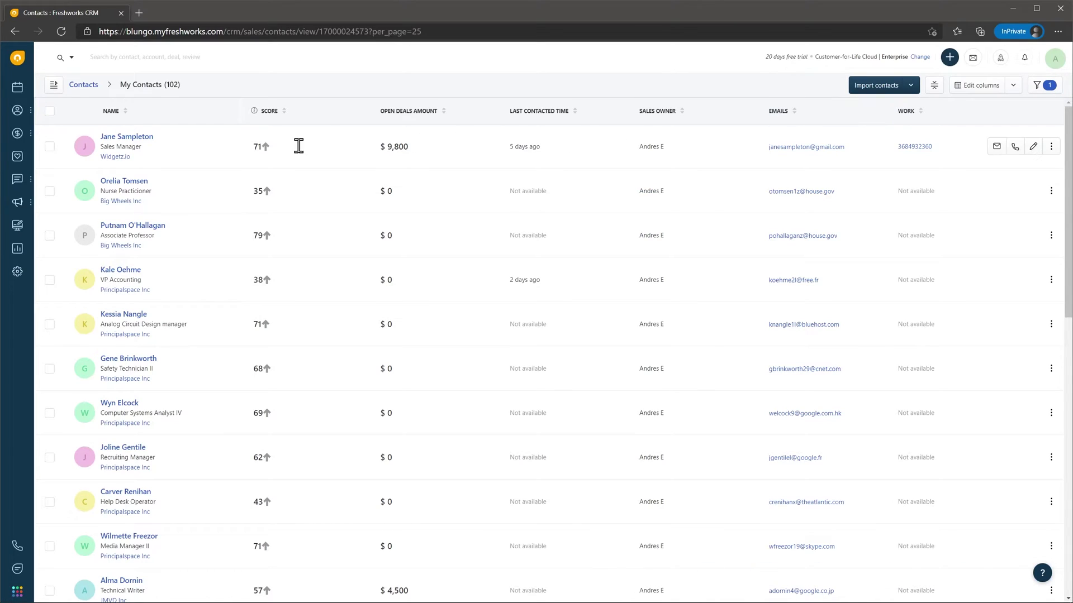
# Open Jane Sampleton's contact record and scroll through her details.
pyautogui.click(145, 140)
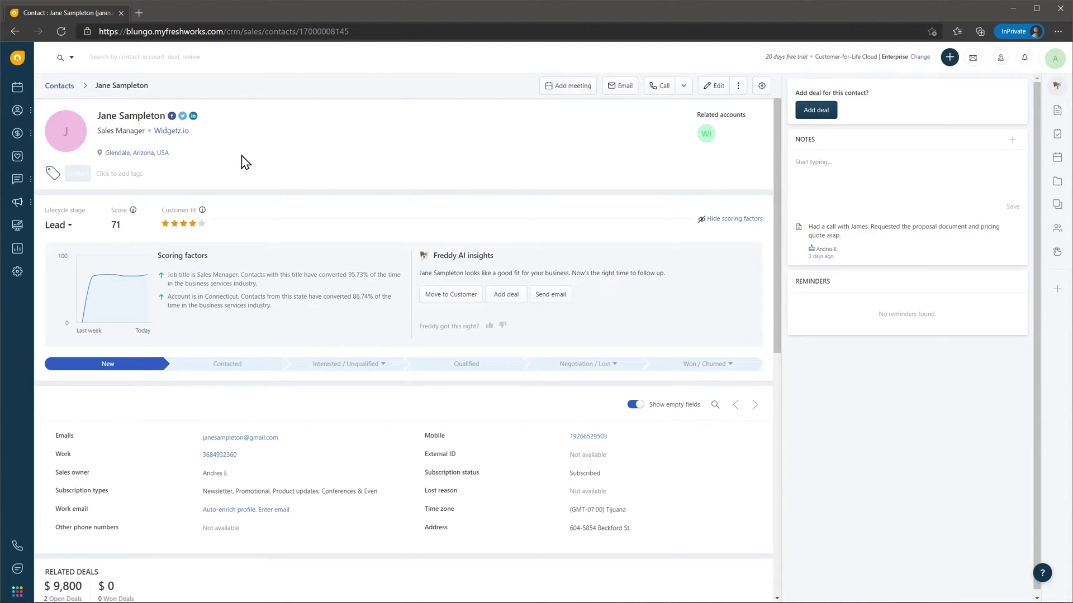
pyautogui.scroll(-2, 246, 163)
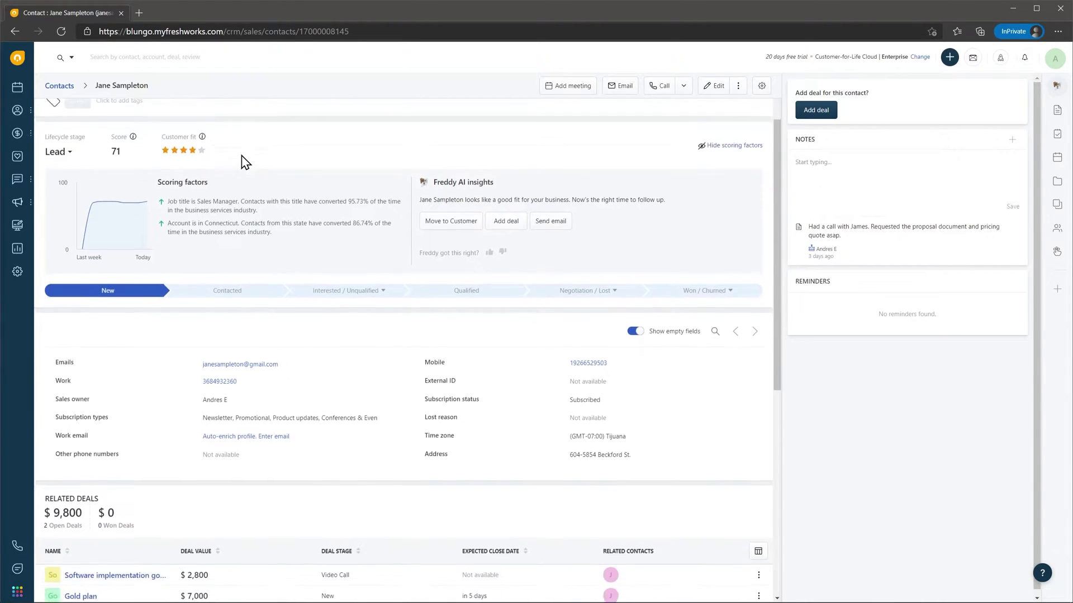
pyautogui.scroll(-3, 246, 163)
pyautogui.scroll(-1, 246, 163)
pyautogui.scroll(-2, 246, 163)
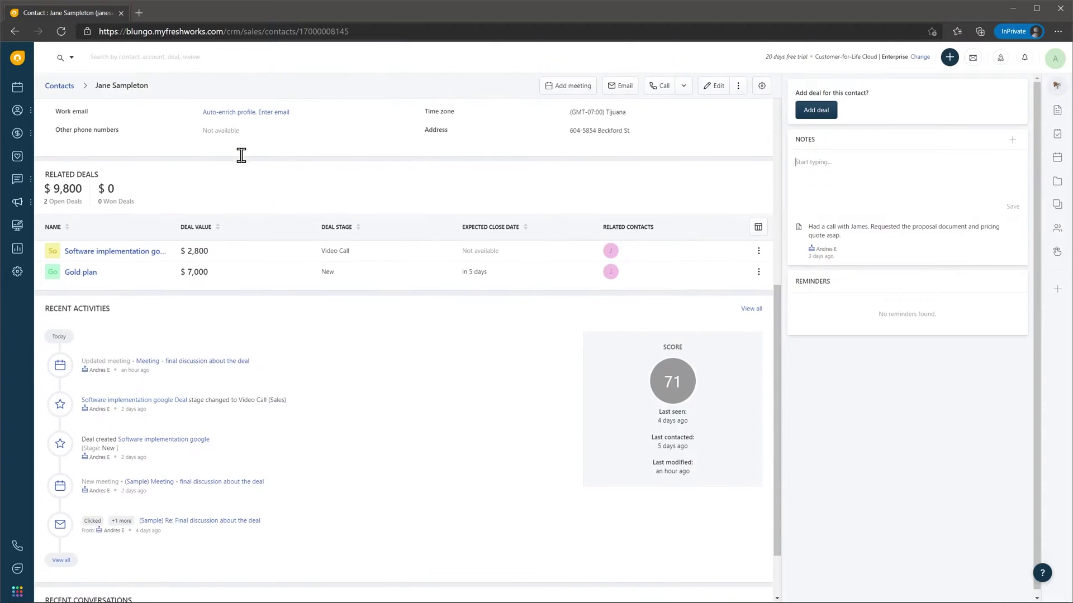
pyautogui.scroll(-2, 246, 162)
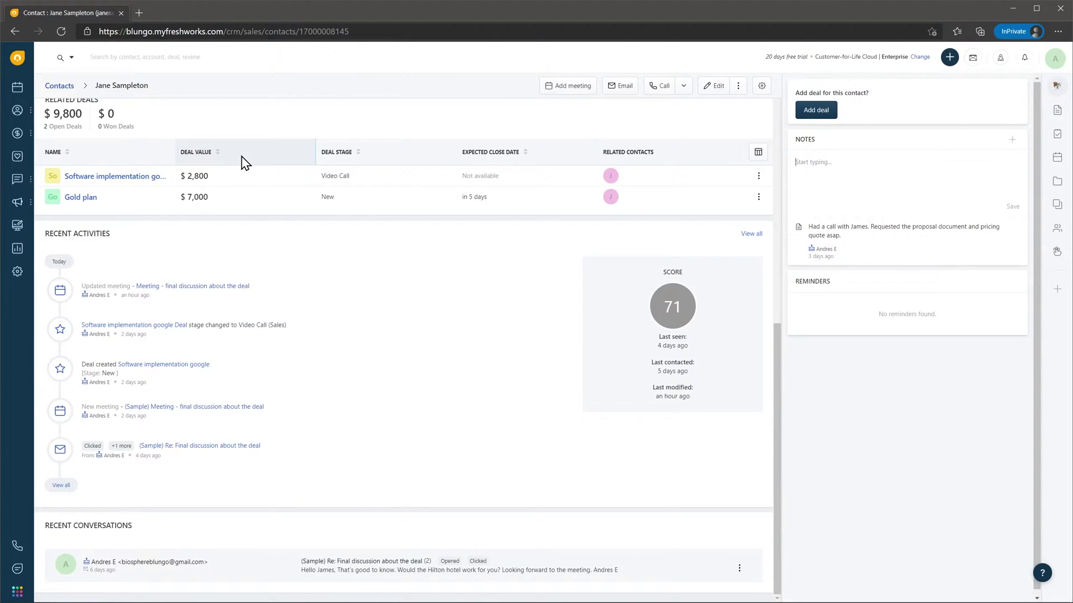
pyautogui.moveTo(17, 133)
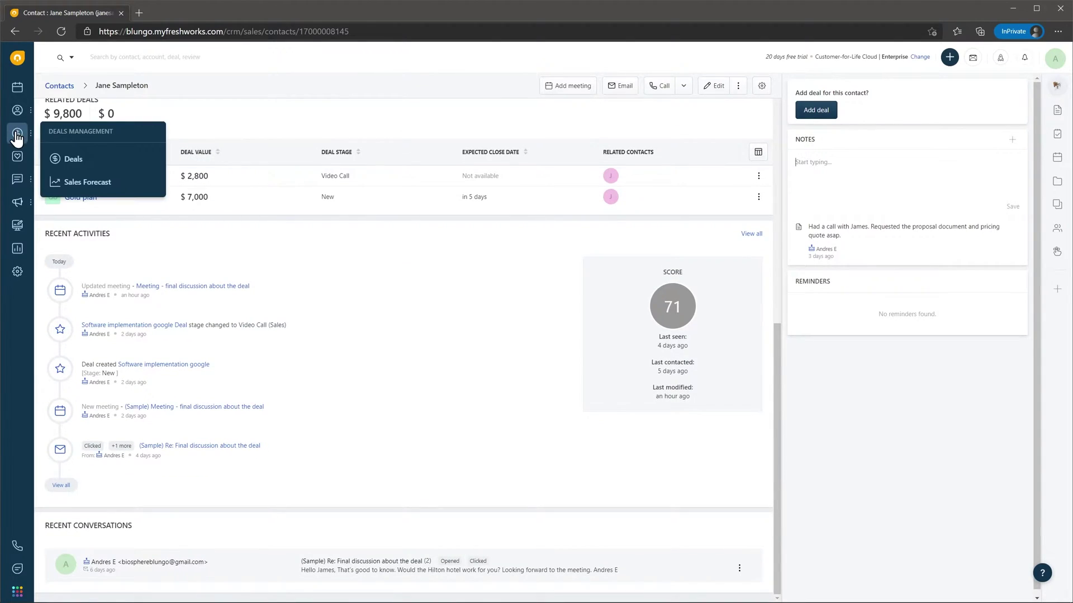
# Show the Open Deals pipeline in Compact list layout.
pyautogui.click(72, 159)
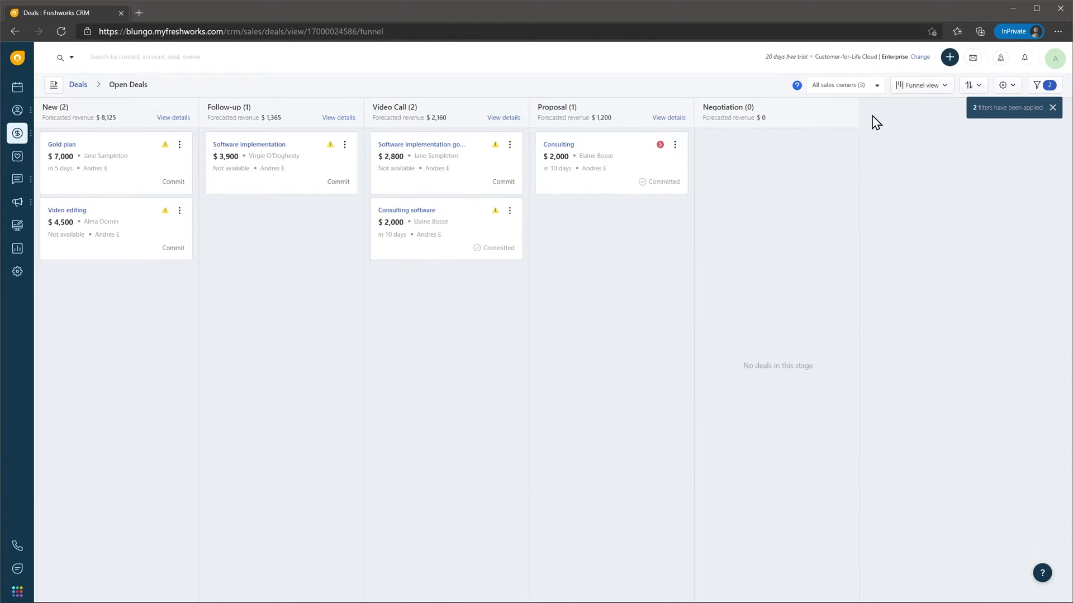
pyautogui.click(905, 95)
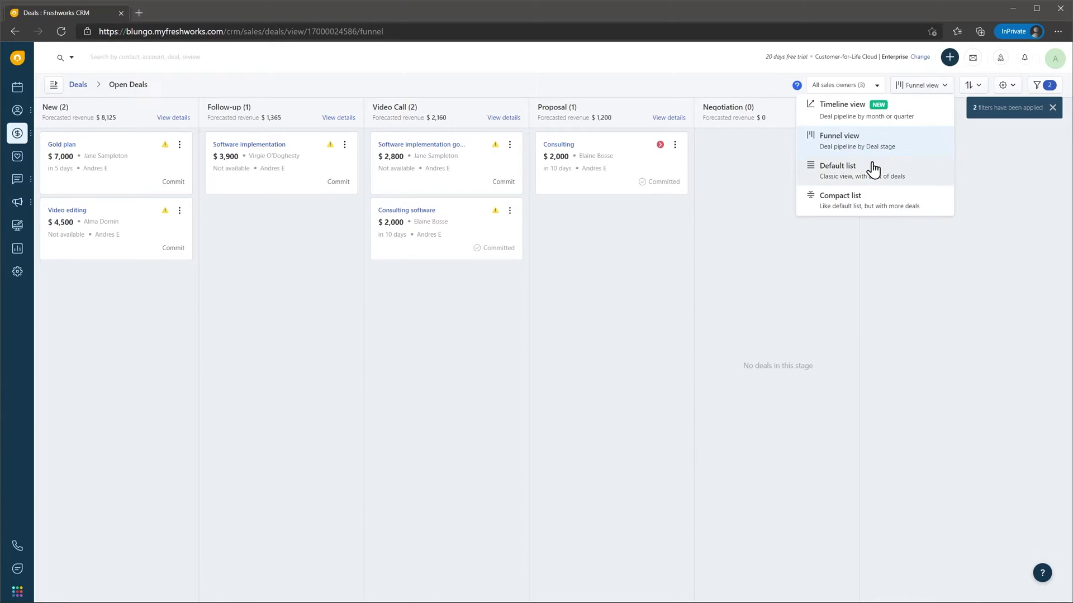
pyautogui.click(856, 200)
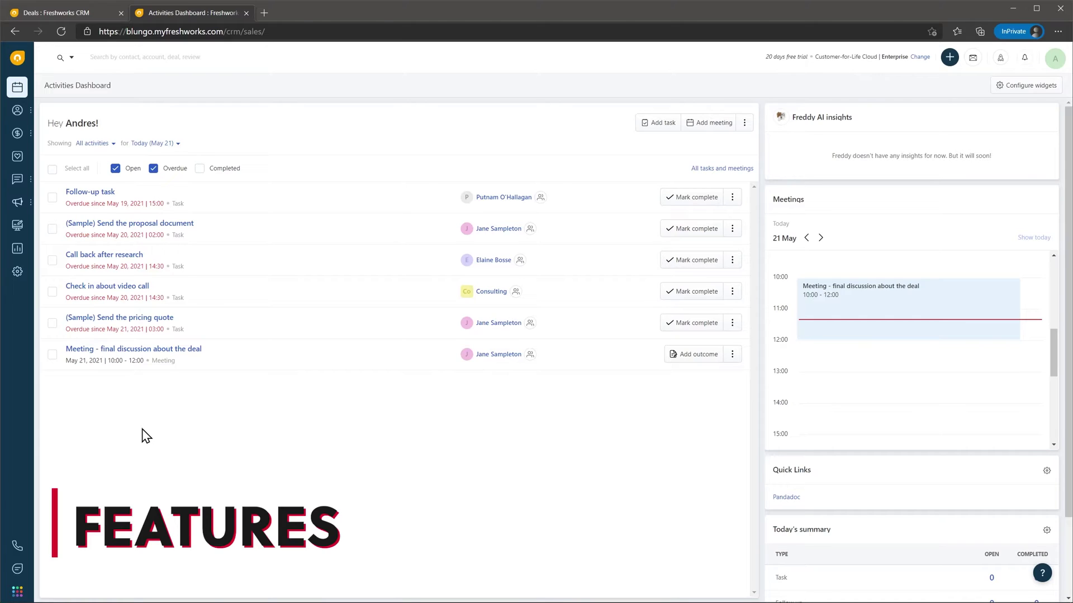
# Visit the phone numbers admin page and chat panel, then open the email Team Inbox.
pyautogui.click(17, 546)
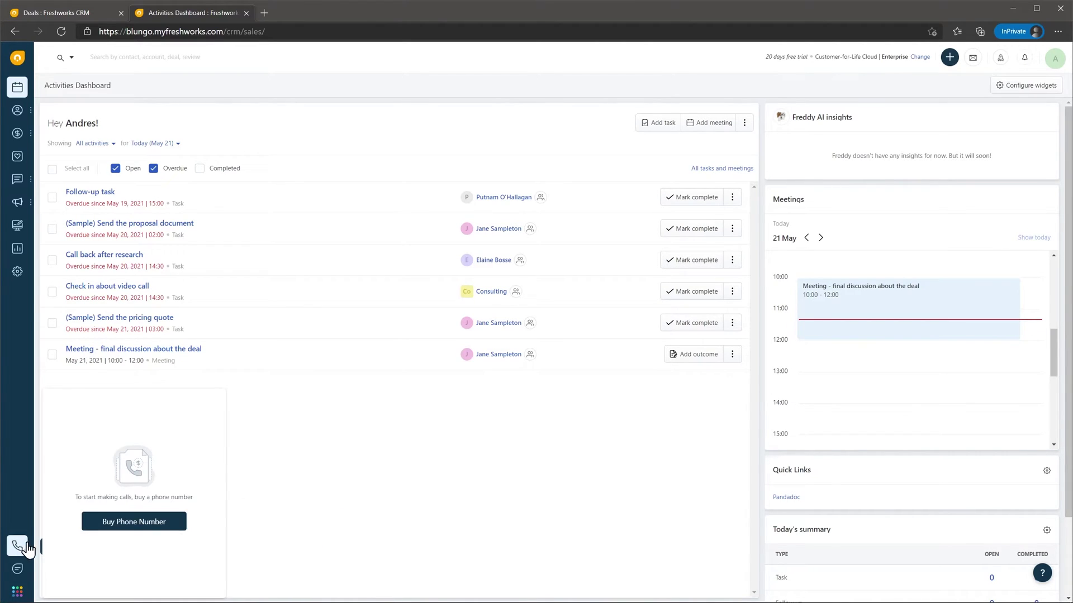
pyautogui.click(112, 528)
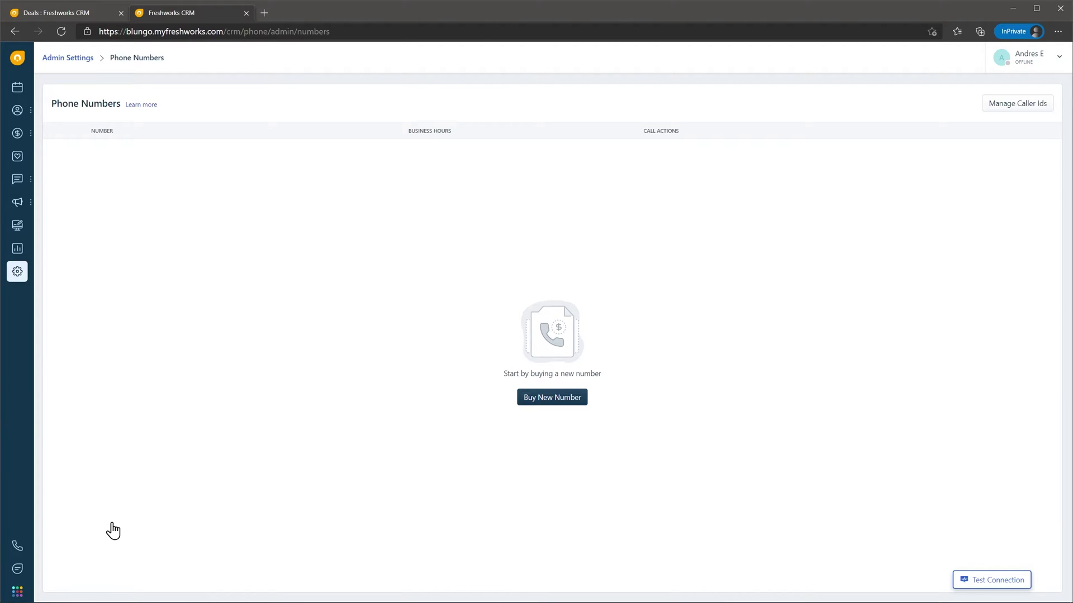
pyautogui.click(18, 570)
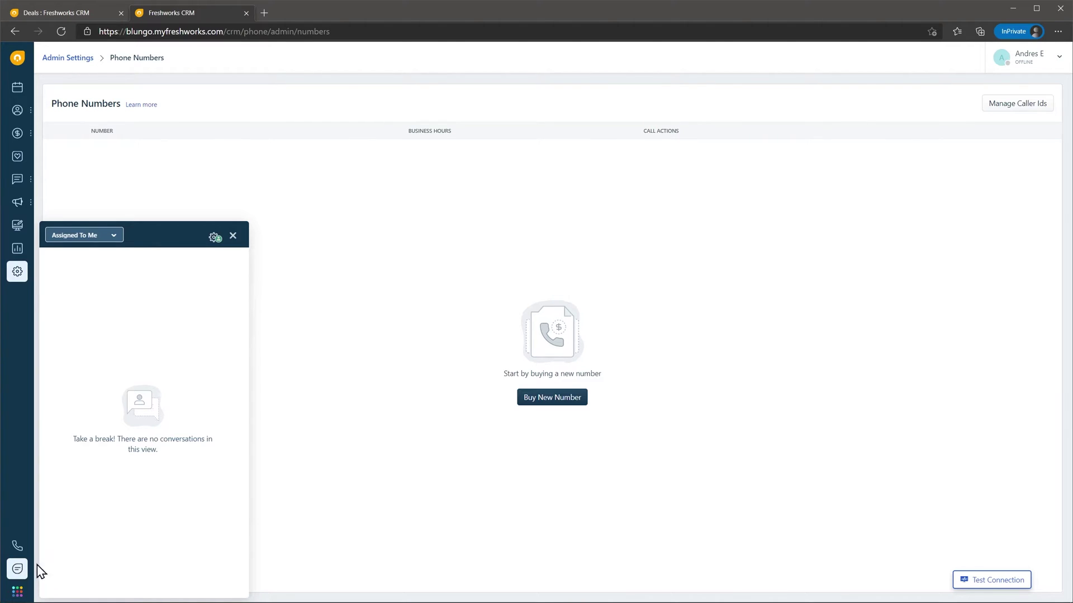
pyautogui.click(232, 236)
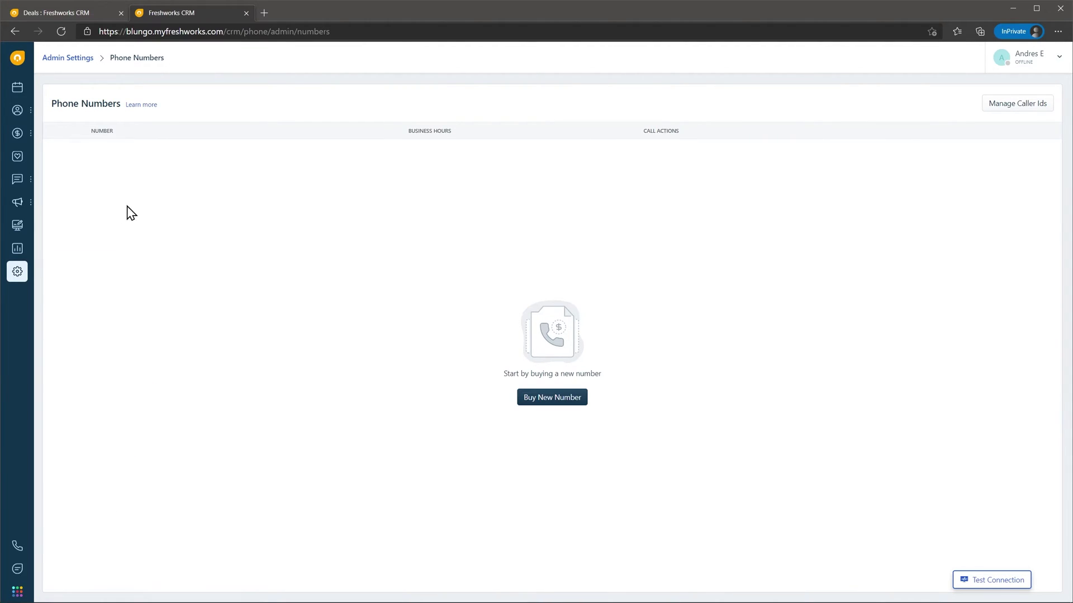
pyautogui.moveTo(17, 568)
pyautogui.click(74, 208)
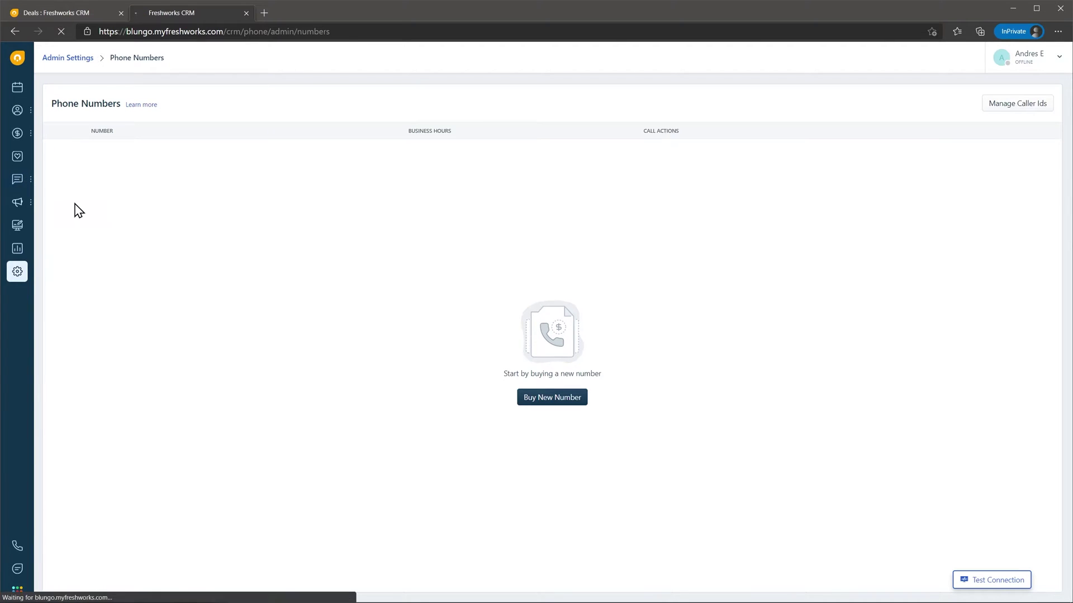
pyautogui.click(89, 236)
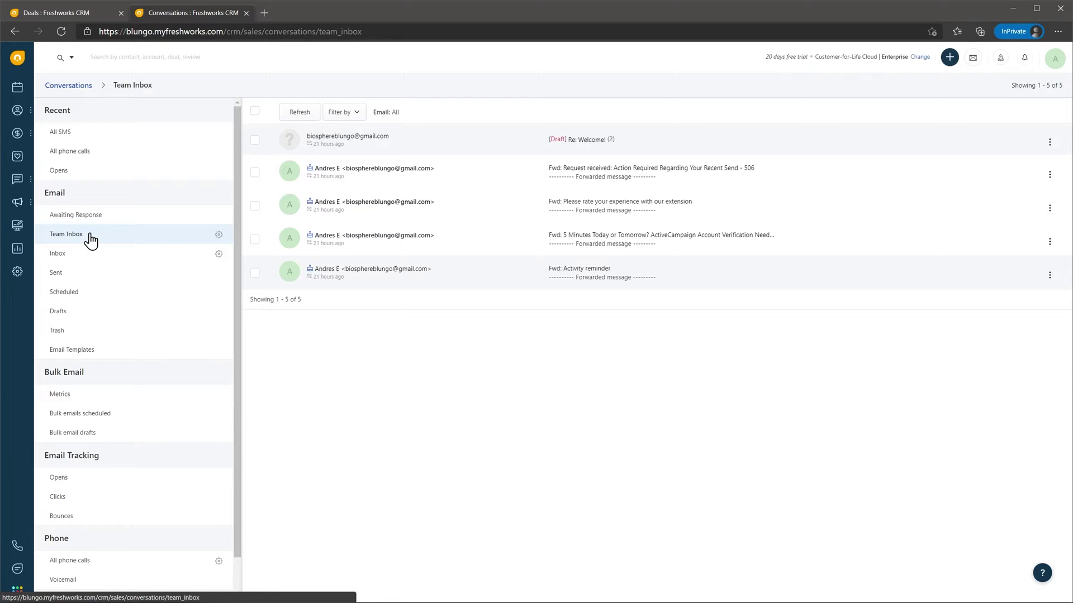
# View the Opens, All phone calls and All SMS conversation lists.
pyautogui.click(100, 176)
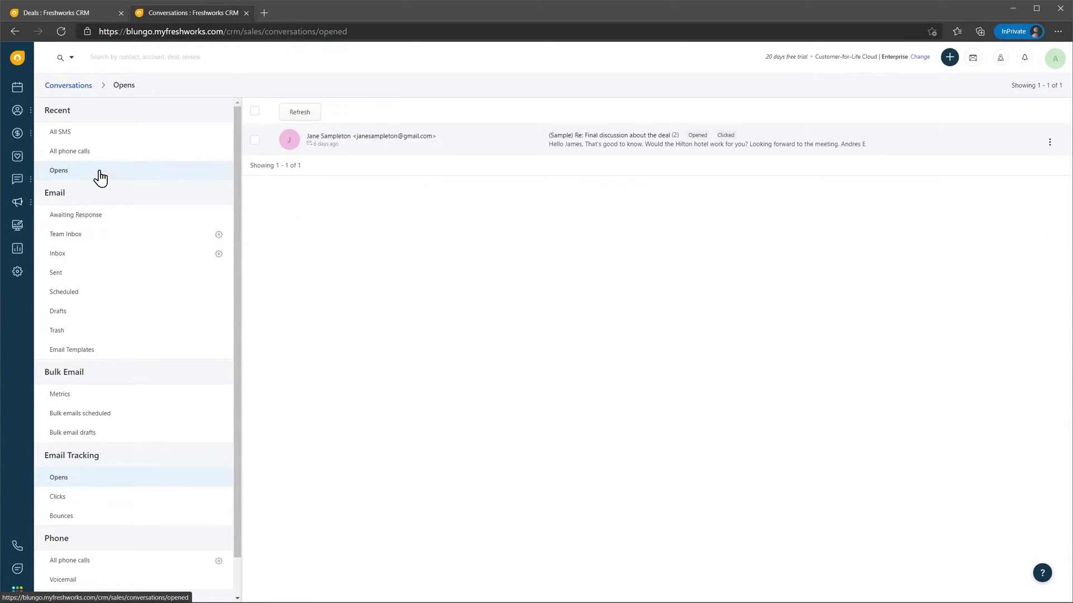
pyautogui.click(101, 162)
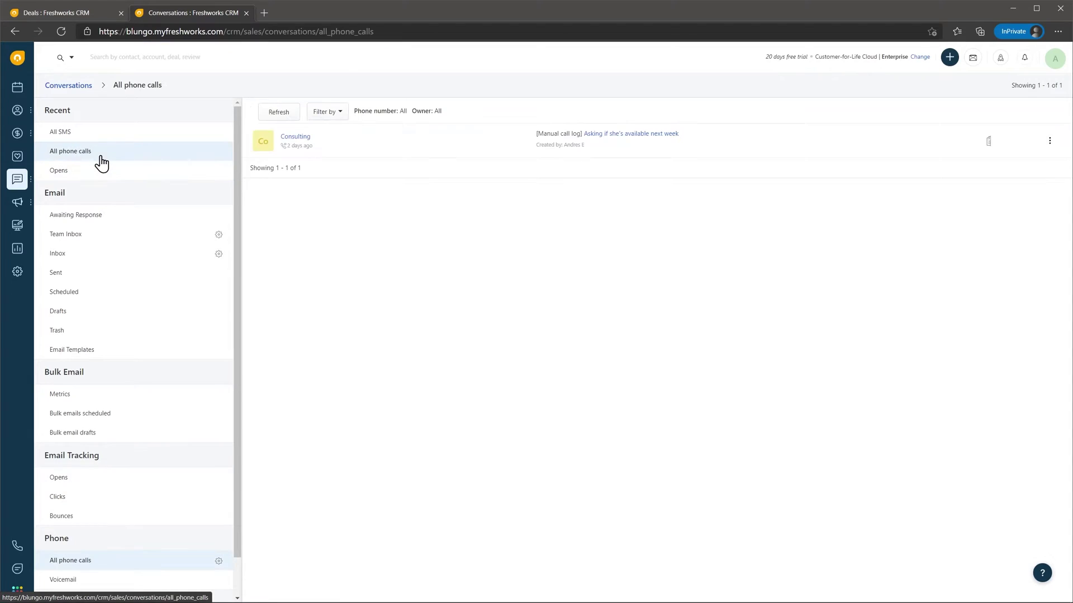
pyautogui.click(68, 143)
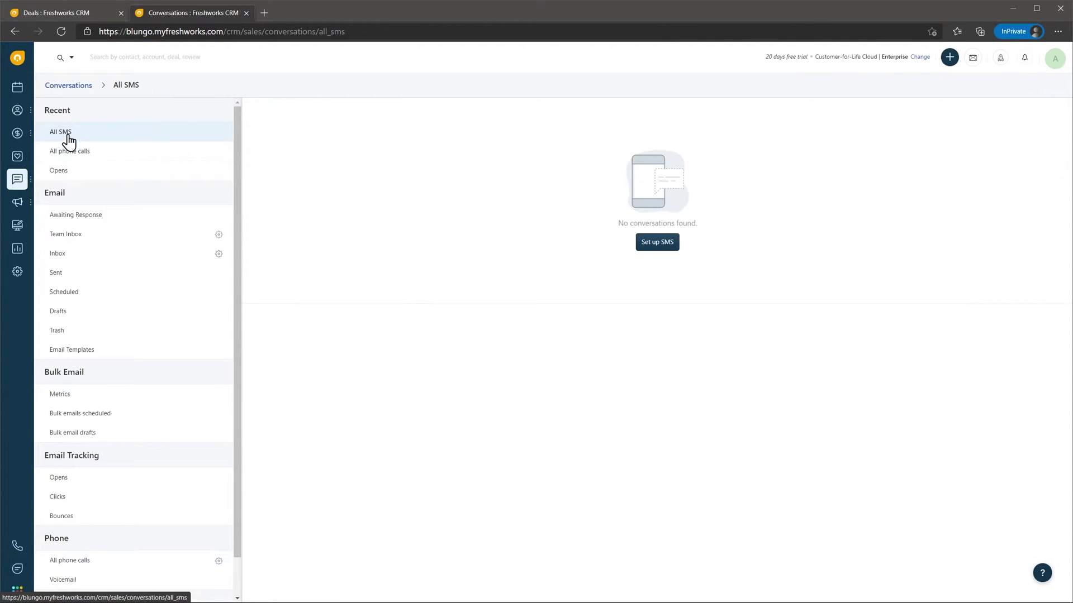
pyautogui.moveTo(17, 203)
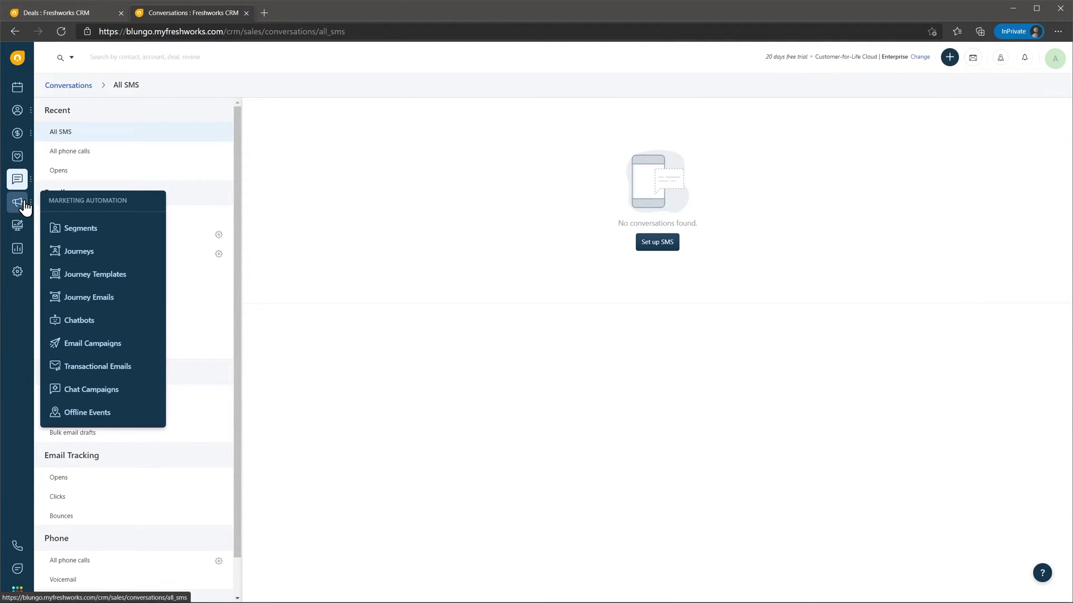
# Open the Welcome Email Newsletter journey from the marketing Journeys list.
pyautogui.click(73, 251)
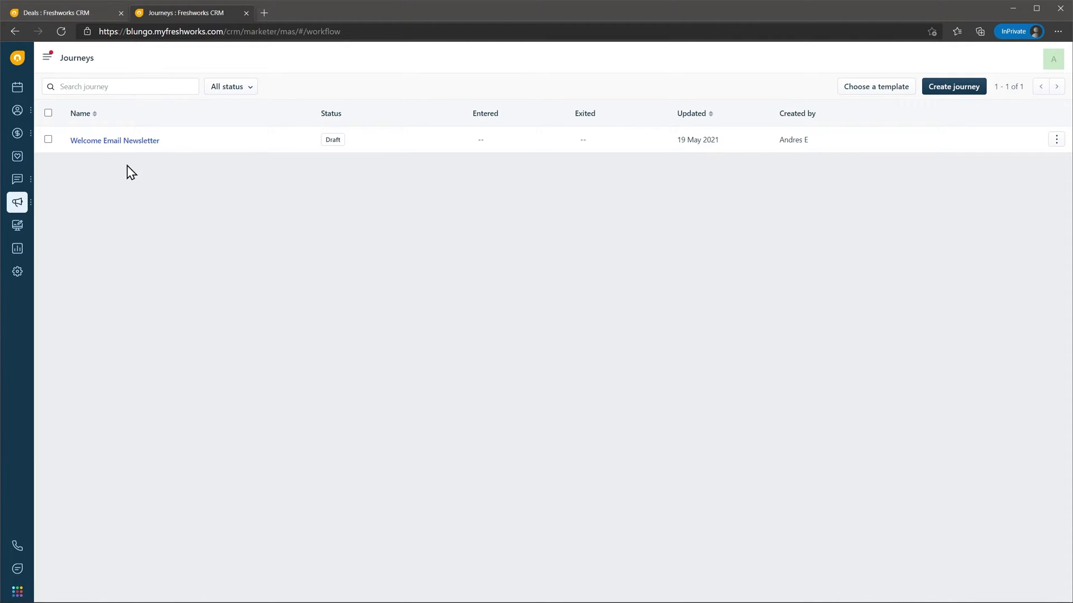
pyautogui.click(139, 144)
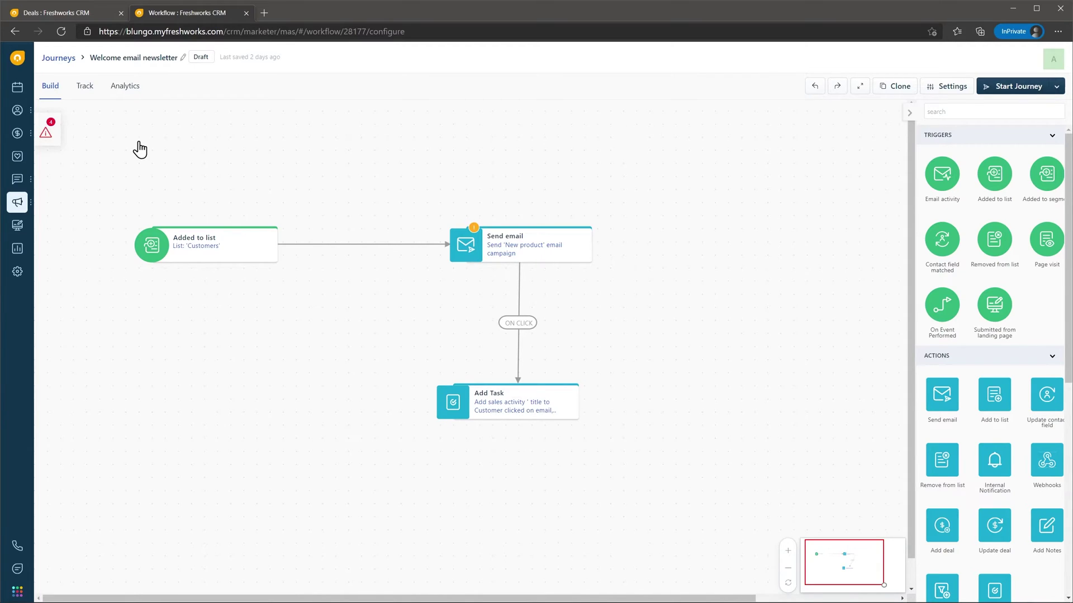
pyautogui.moveTo(16, 202)
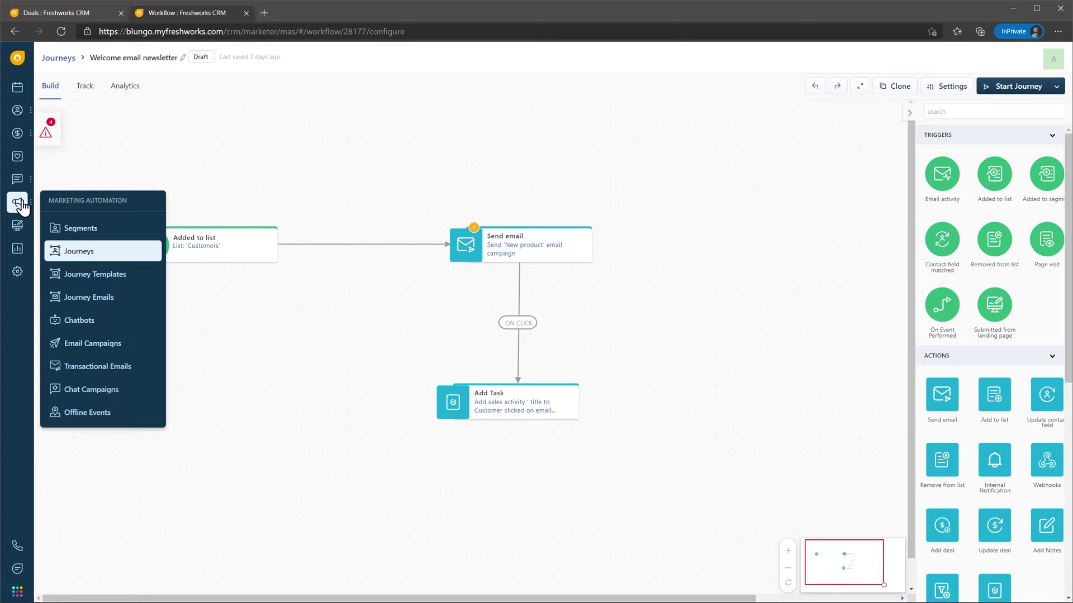
# Use the sidebar's Marketing Automation flyout to leave the journey workflow.
pyautogui.click(83, 275)
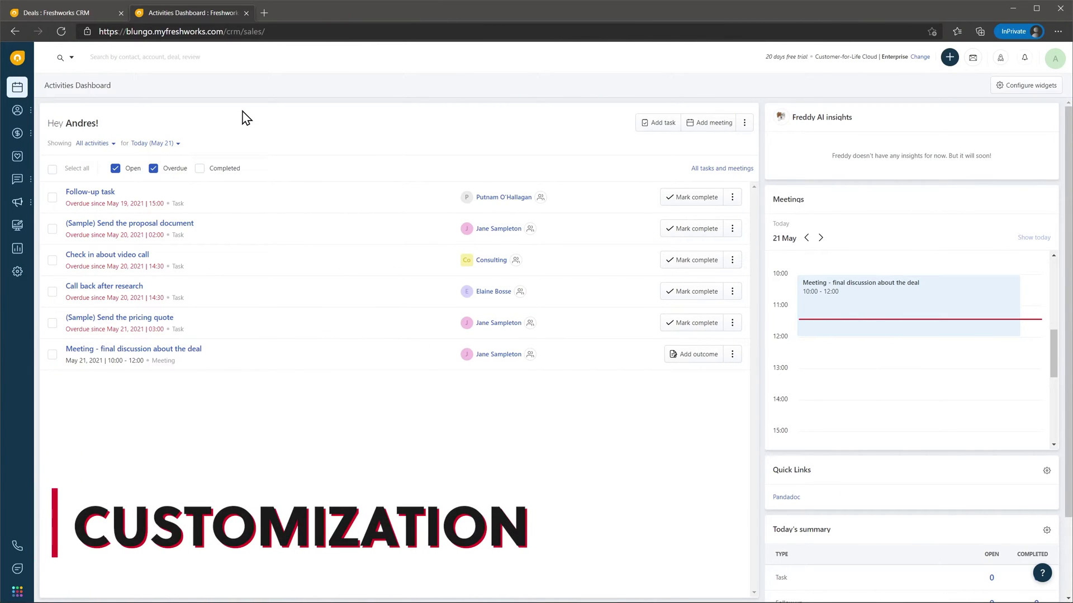
pyautogui.moveTo(16, 178)
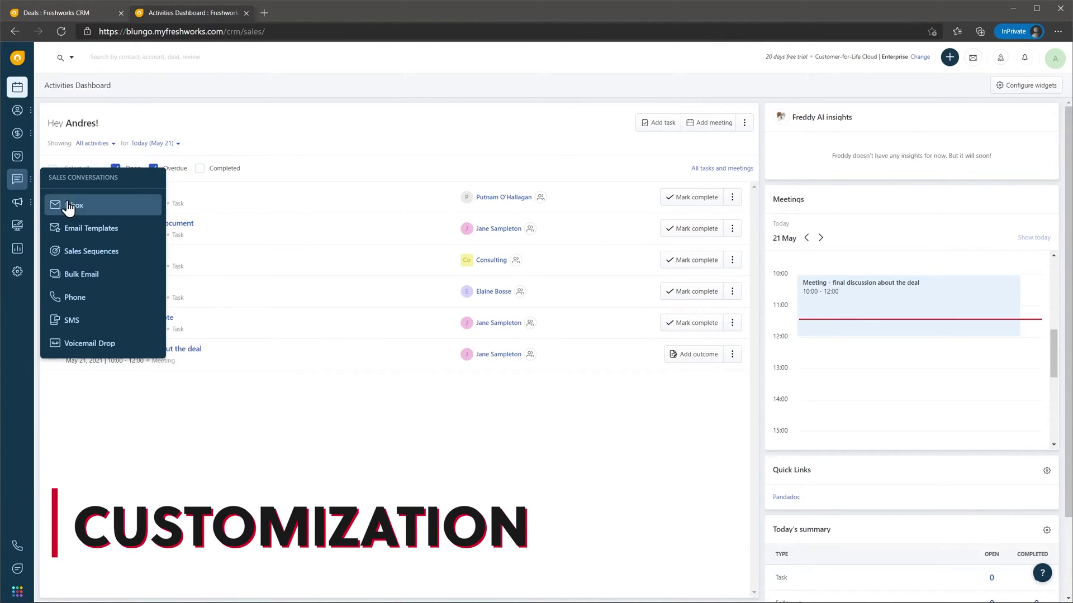
# Open and close the Schedule video call email template unchanged, then open marketing Segments.
pyautogui.click(83, 228)
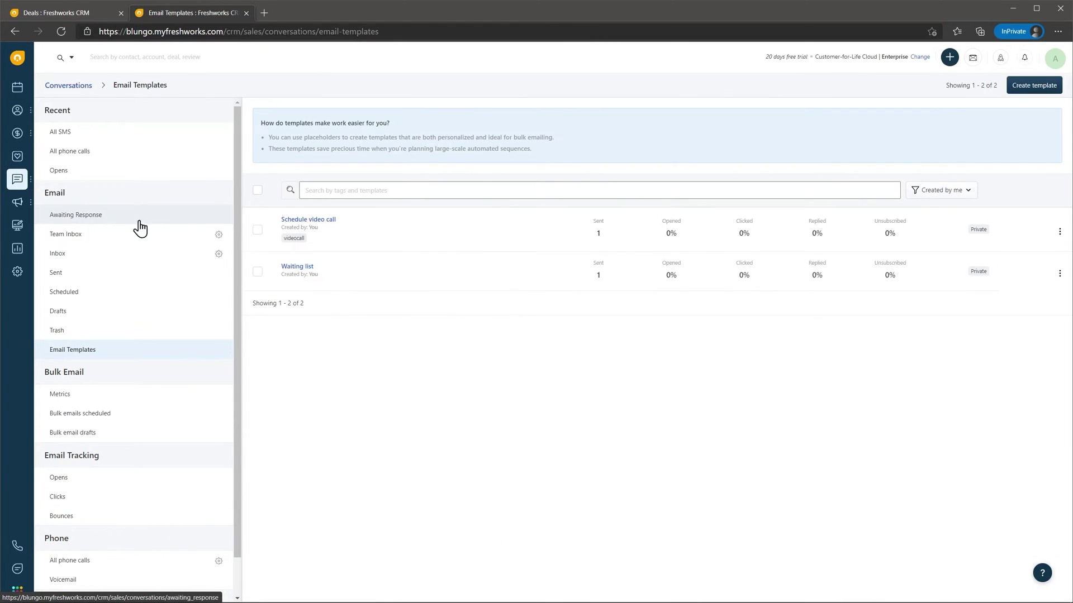
pyautogui.click(296, 220)
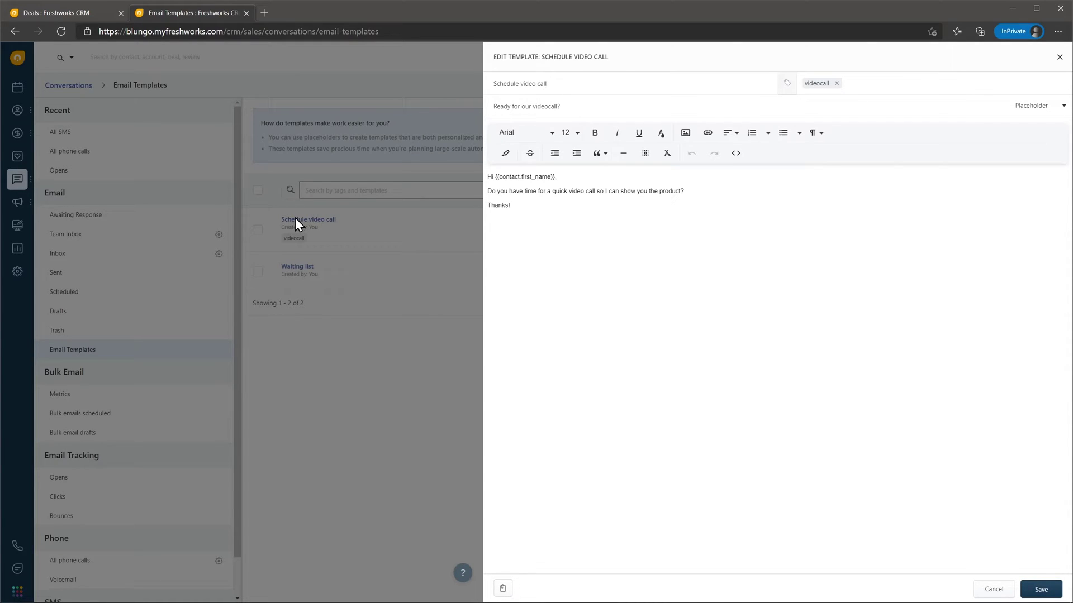
pyautogui.click(1058, 58)
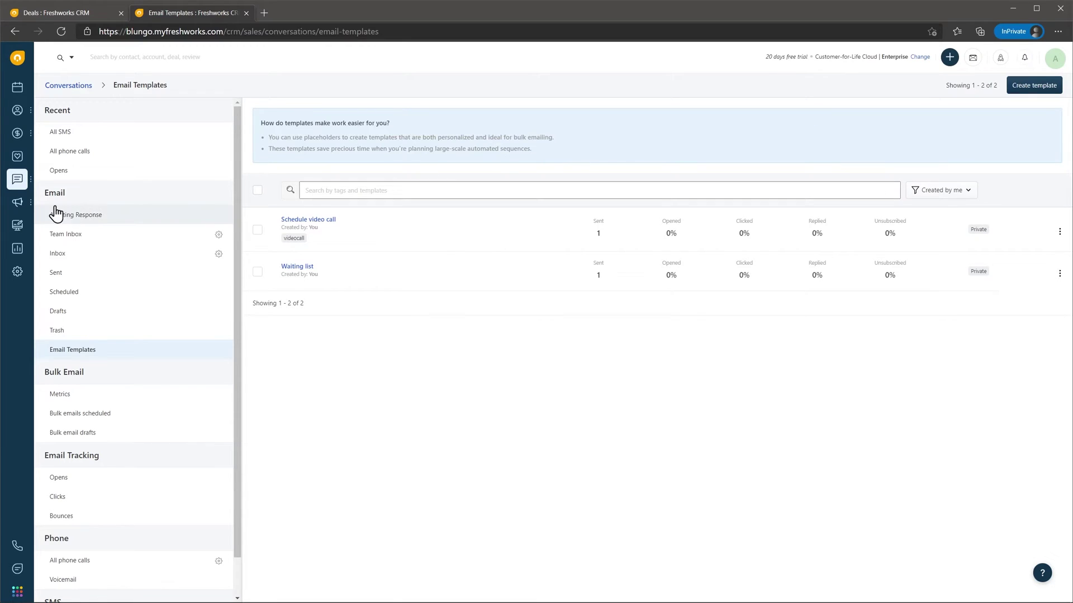
pyautogui.moveTo(16, 202)
pyautogui.click(79, 235)
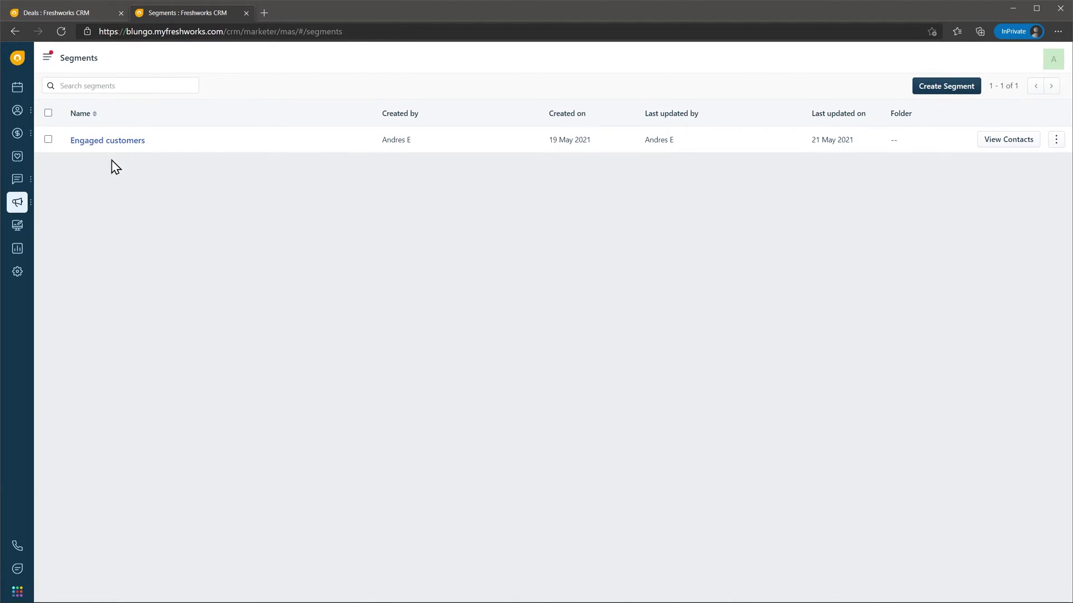
# Review the Engaged customers segment's three contacts and the New Product journey email.
pyautogui.click(115, 141)
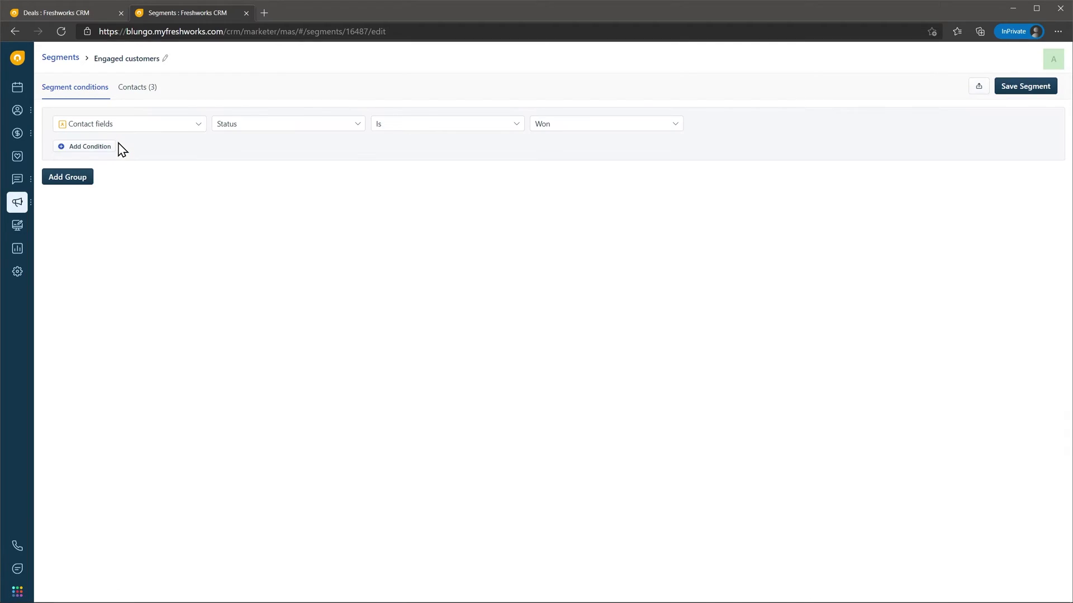
pyautogui.click(144, 89)
pyautogui.moveTo(17, 202)
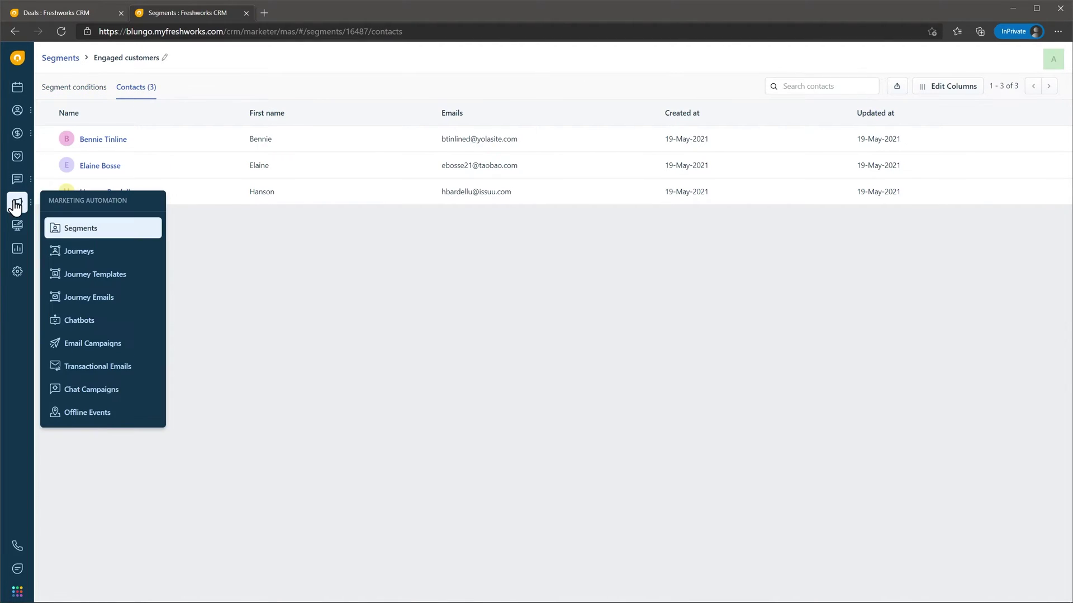
pyautogui.click(81, 293)
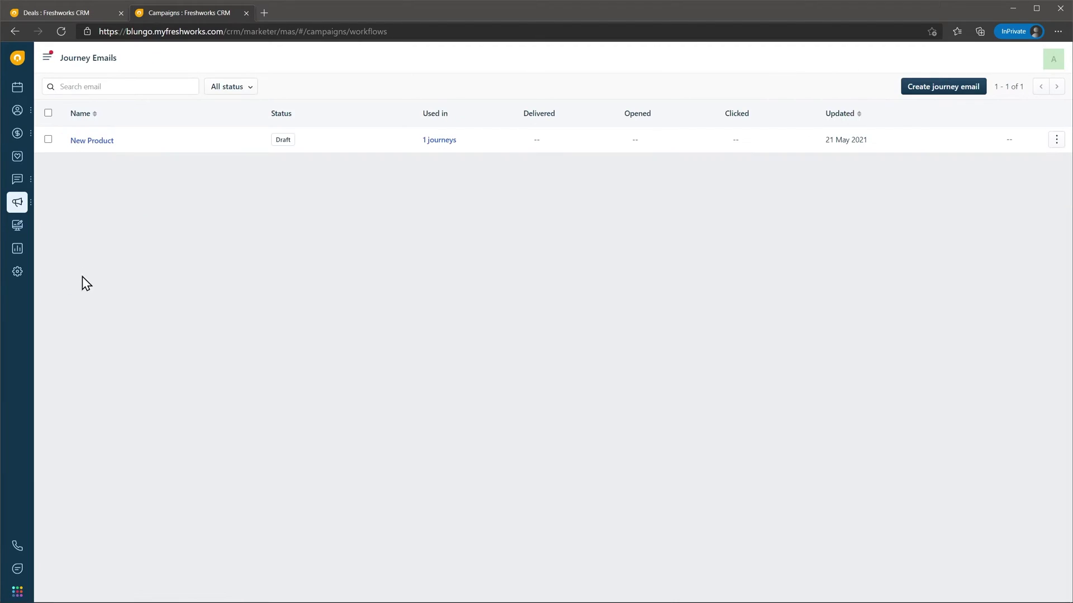
pyautogui.click(102, 141)
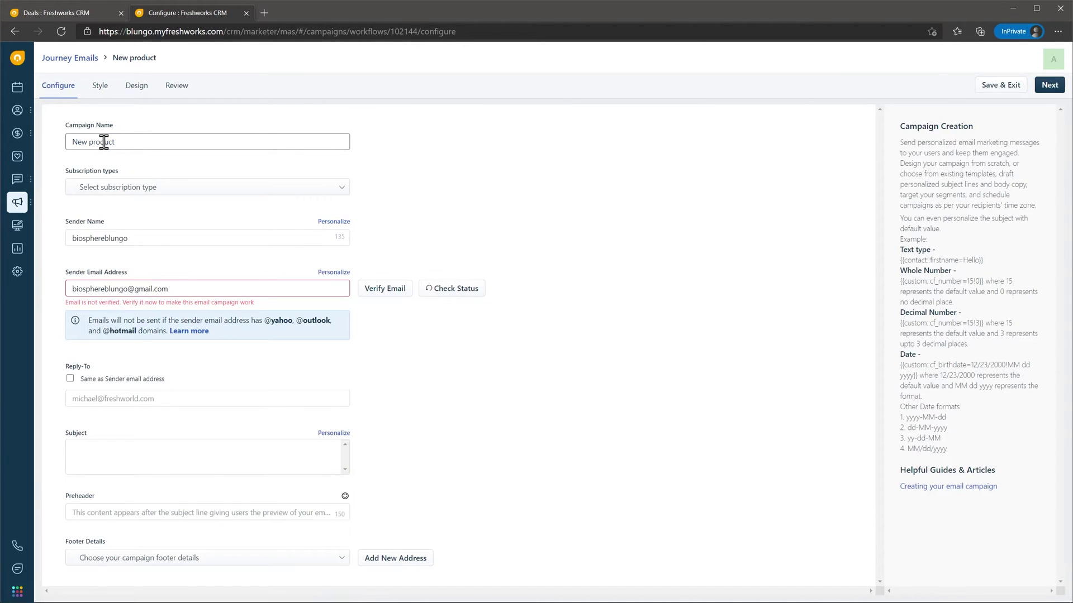
# Browse landing page templates via Create landing page, then go to Admin Settings.
pyautogui.click(23, 233)
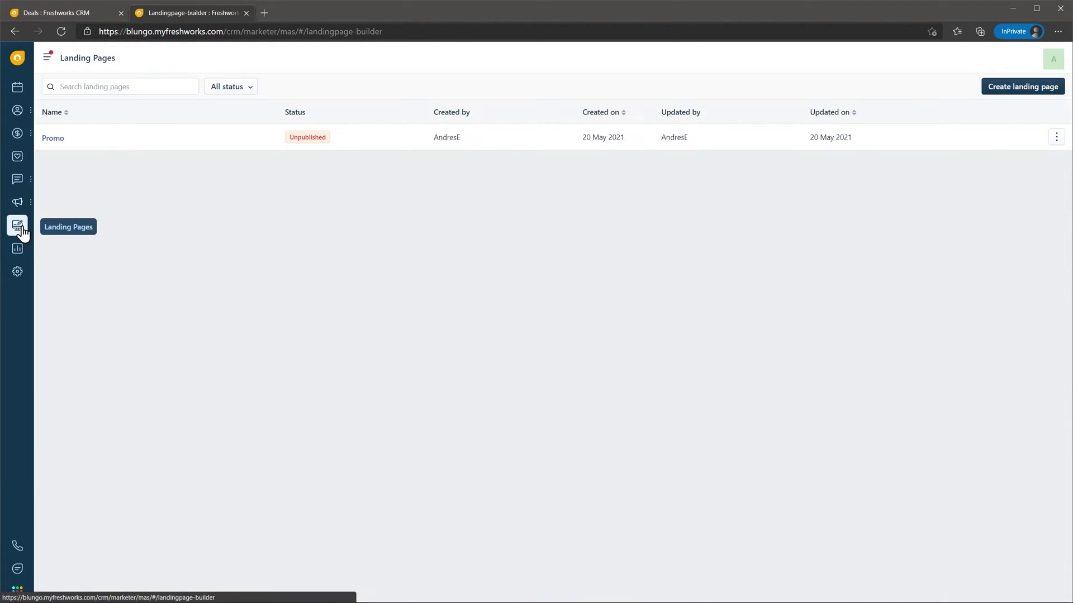
pyautogui.click(1001, 89)
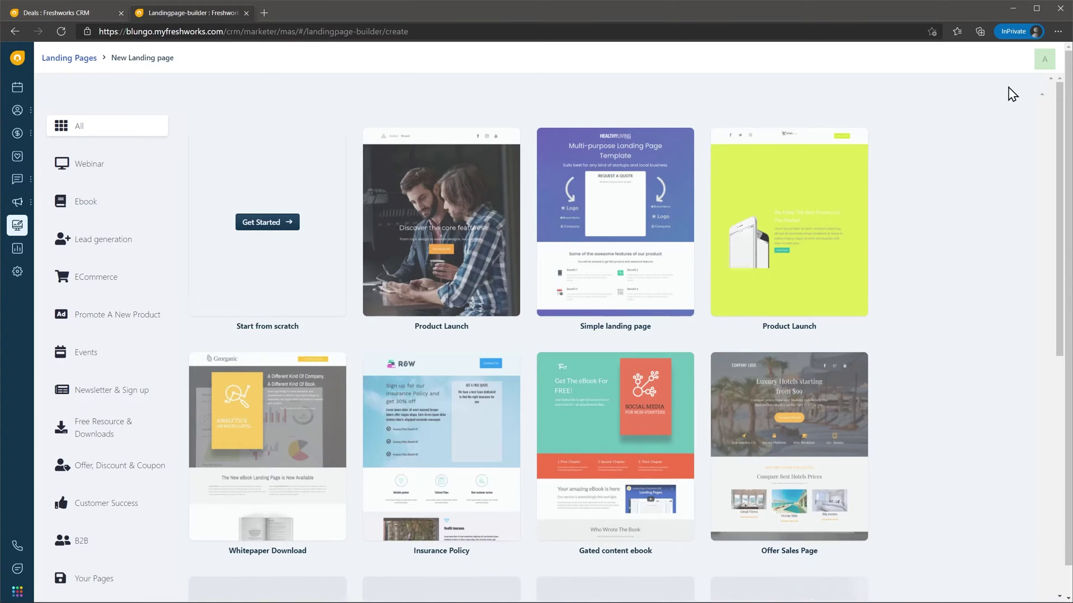
pyautogui.click(17, 273)
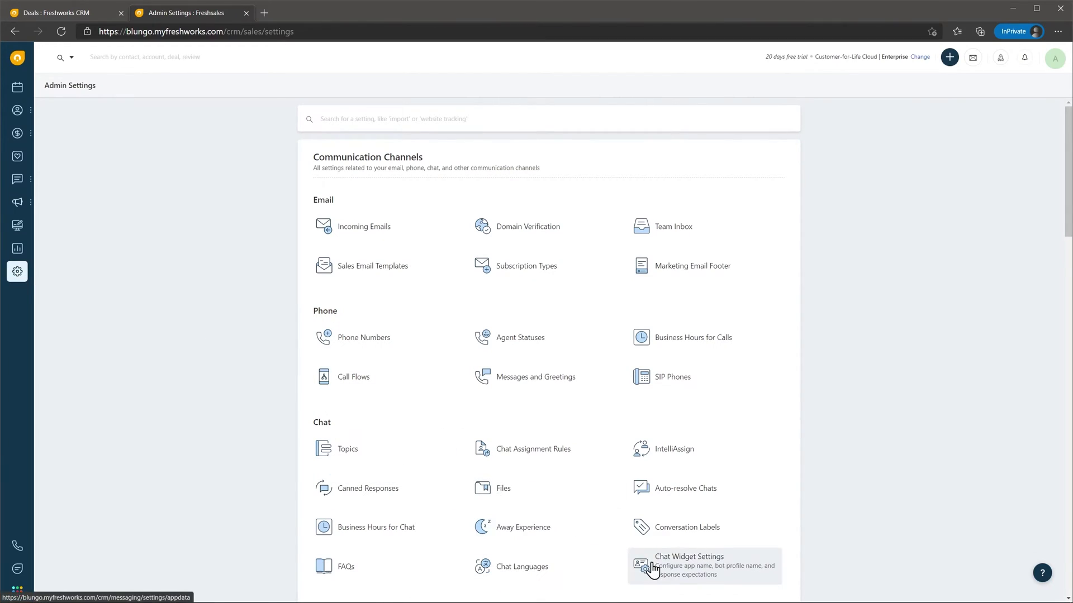
pyautogui.click(652, 568)
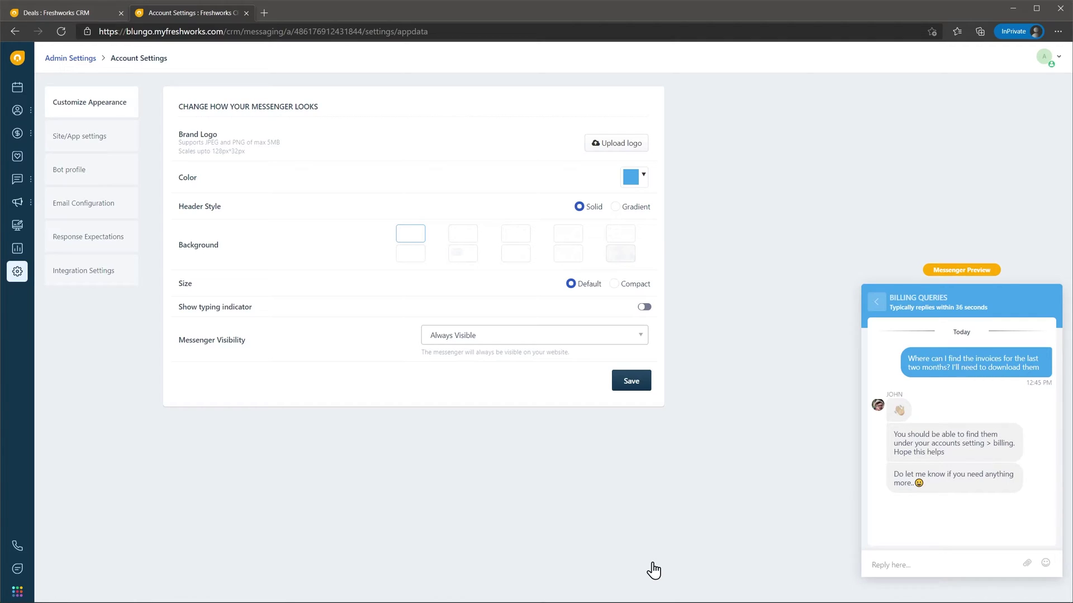
pyautogui.click(78, 60)
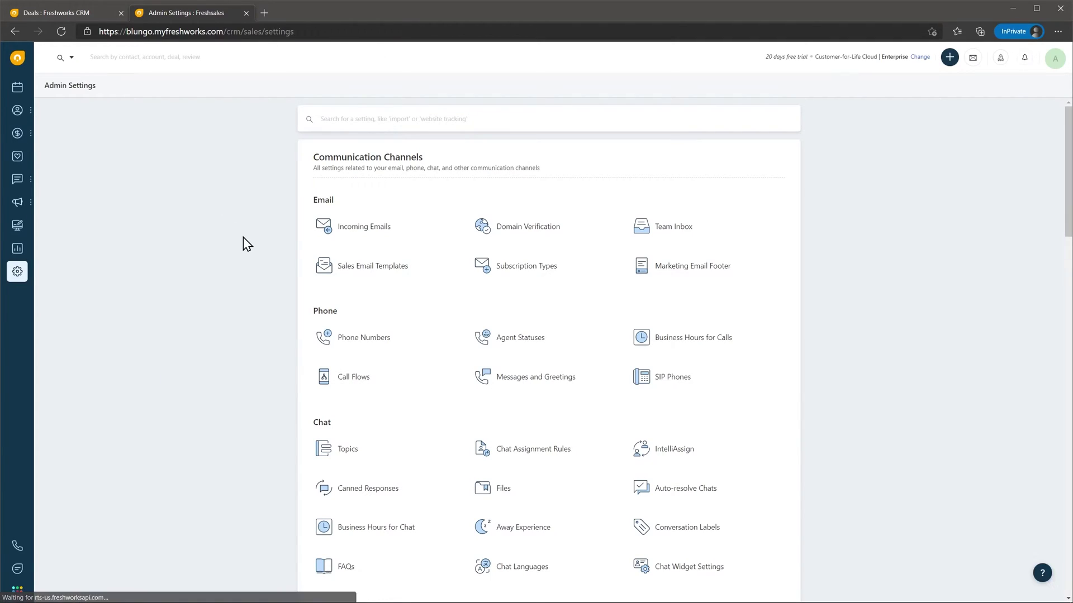
# View the Review custom module's fields in settings, then open the list of all reviews.
pyautogui.scroll(-4, 243, 238)
pyautogui.scroll(-1, 243, 237)
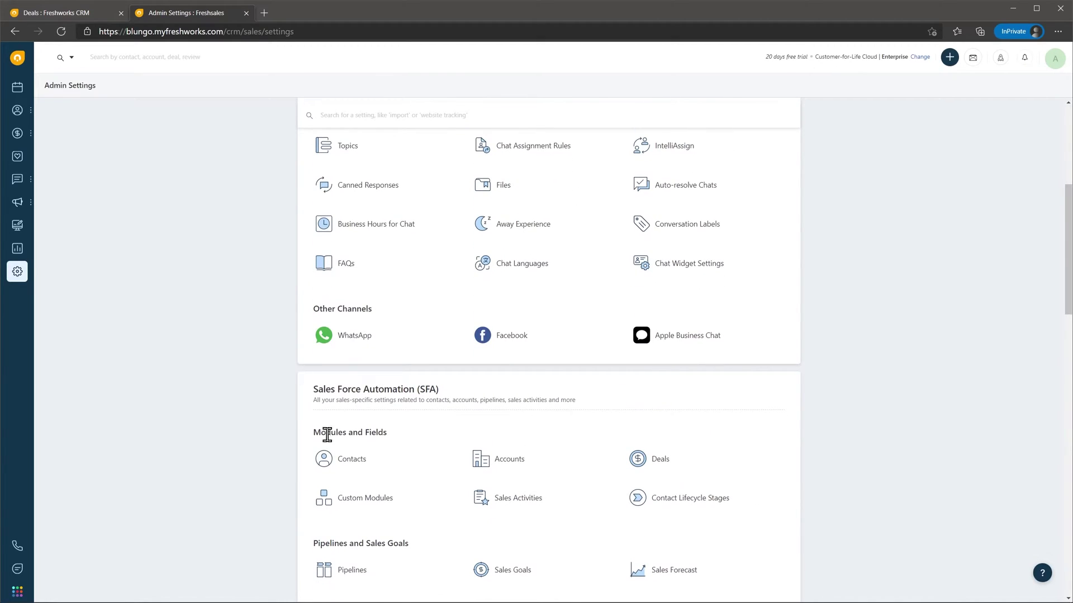
pyautogui.click(356, 499)
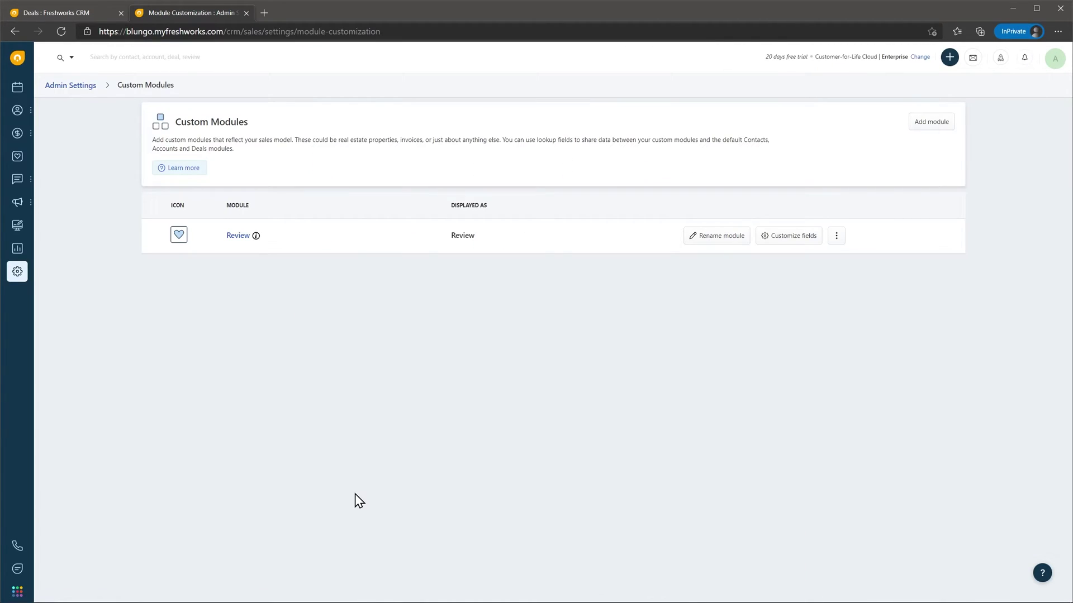
pyautogui.click(237, 237)
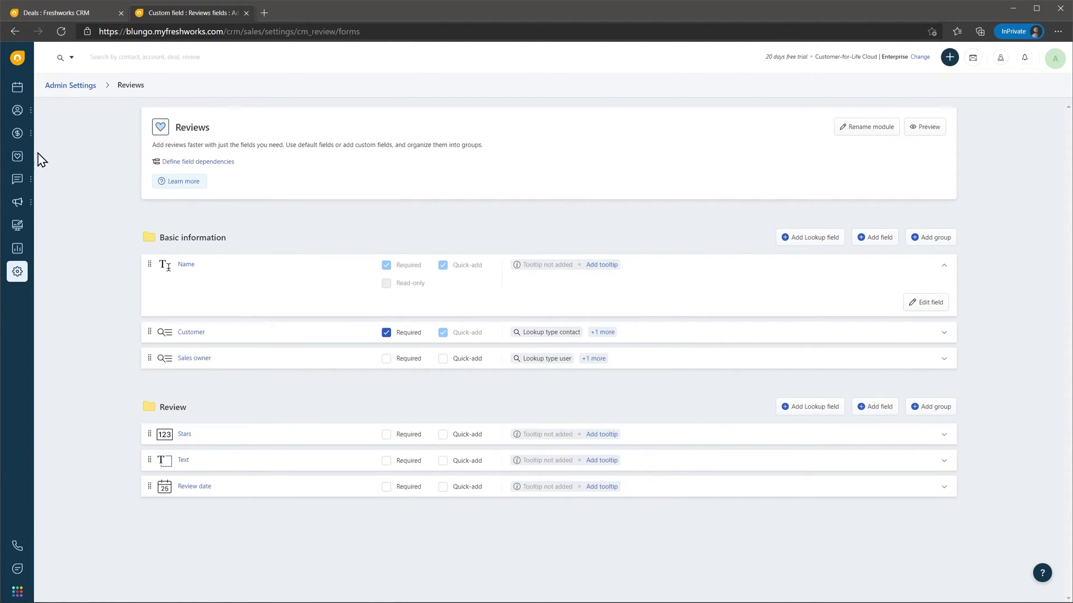
pyautogui.click(17, 157)
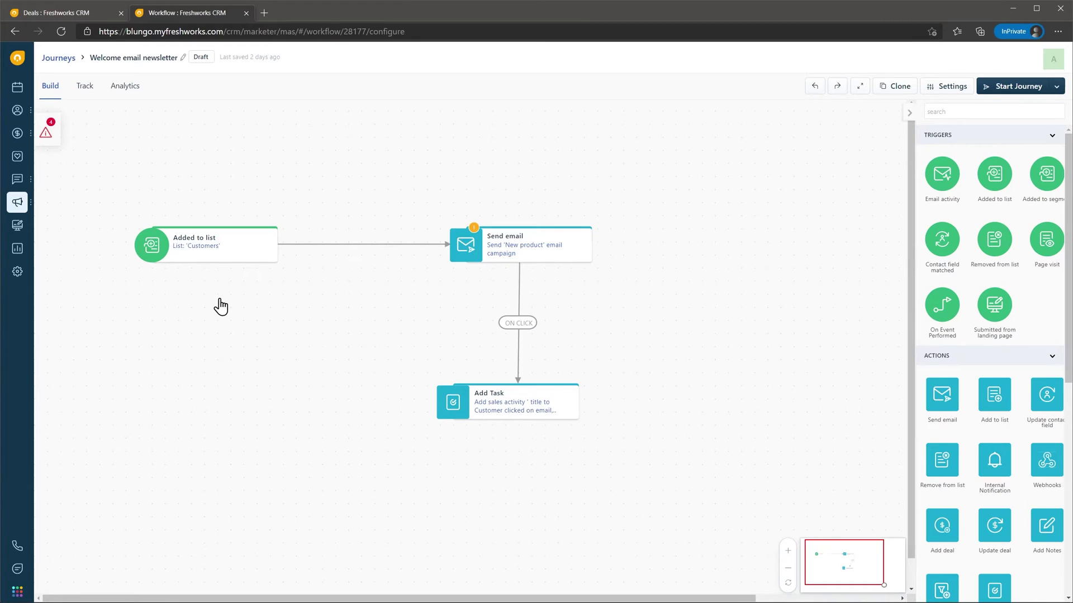
# Open the Freddy Answers Feedback chatbot flow from the chatbots' Manage Flows list.
pyautogui.moveTo(17, 203)
pyautogui.click(81, 320)
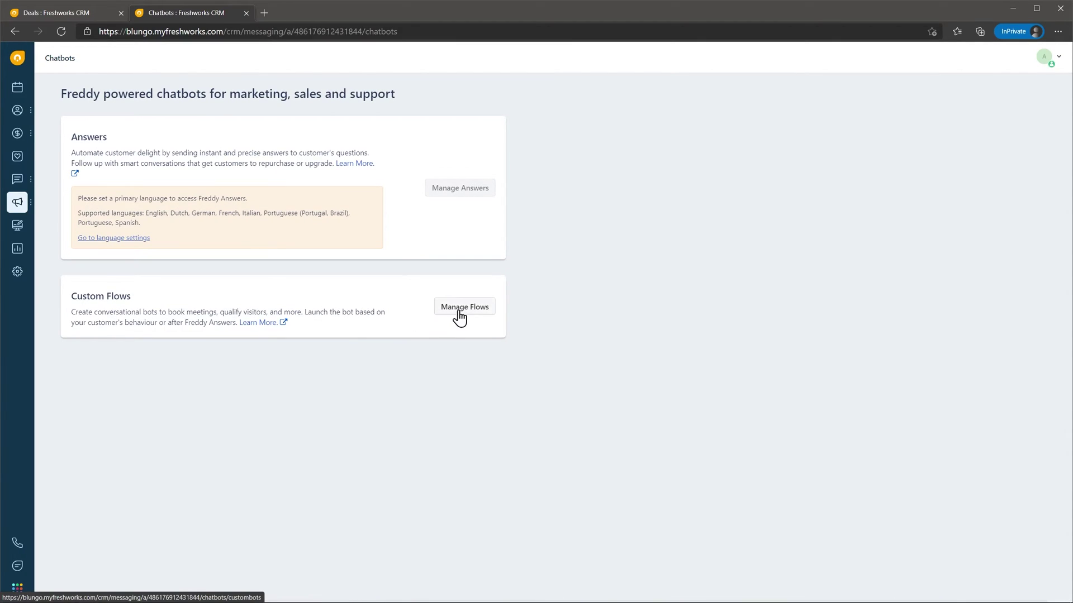
pyautogui.click(460, 316)
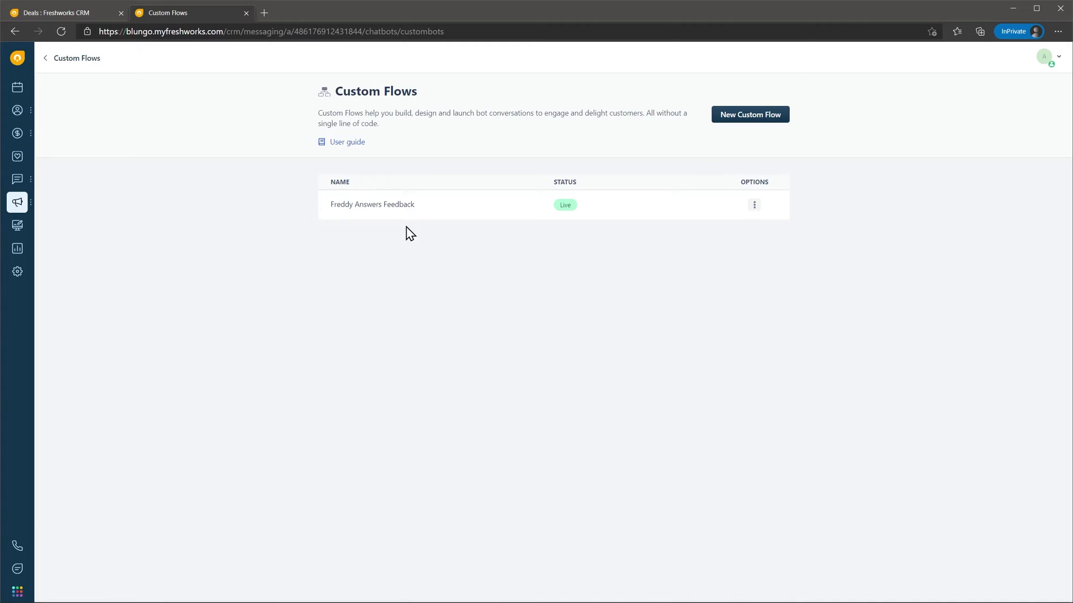
pyautogui.click(394, 207)
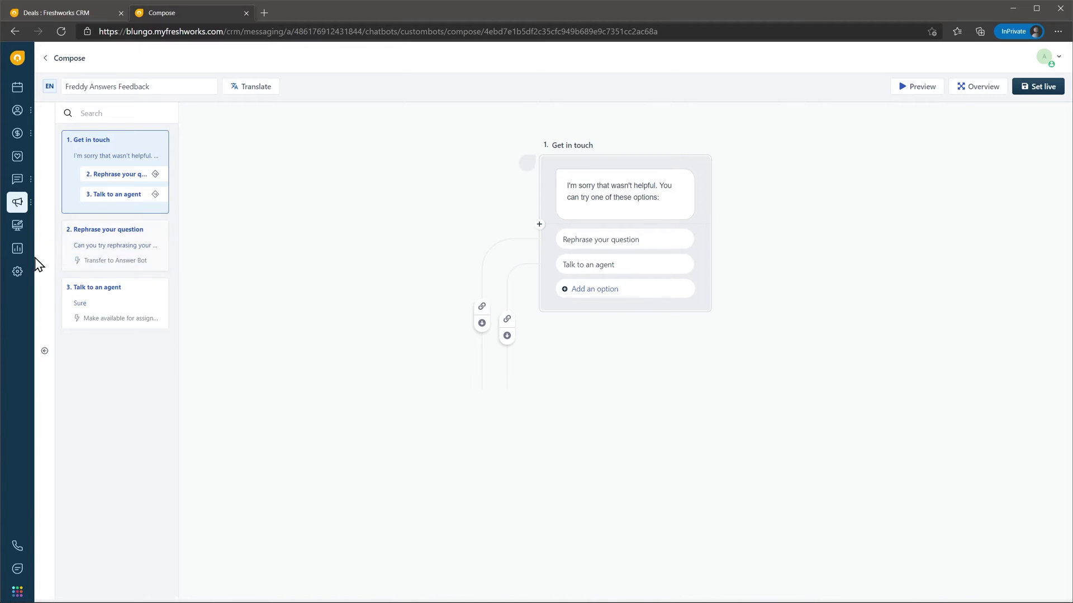
# View the Global Queue call flow, then return to the Admin Settings overview.
pyautogui.click(17, 272)
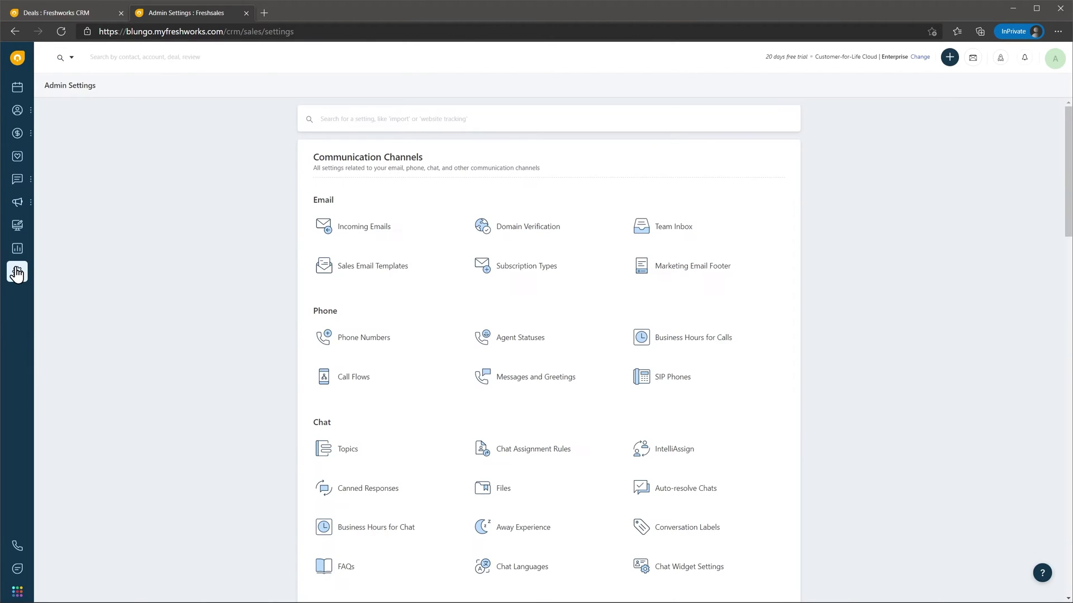
pyautogui.click(343, 377)
pyautogui.click(99, 162)
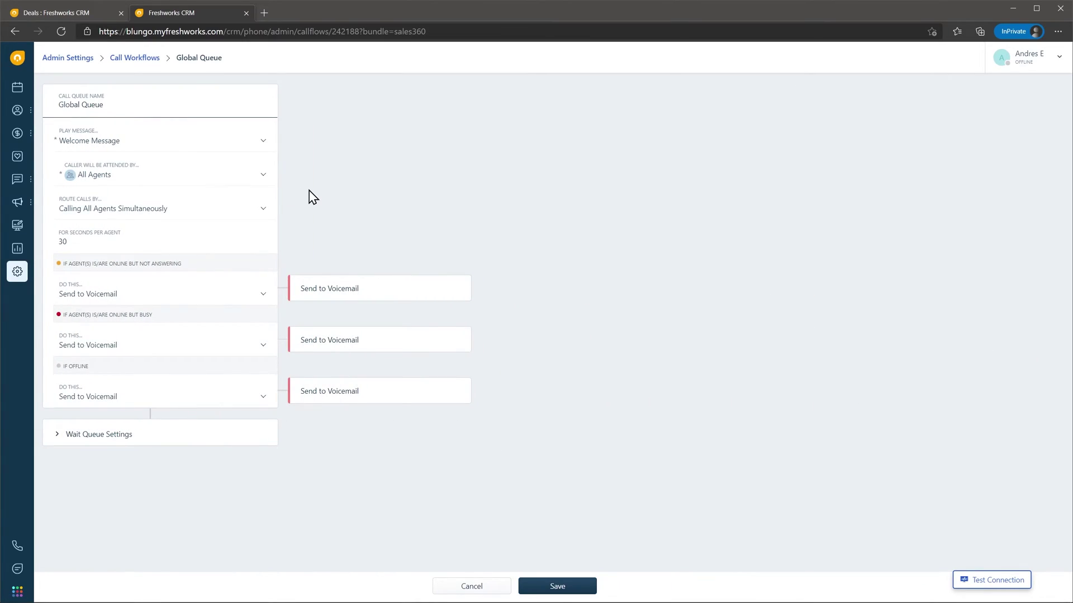
pyautogui.click(82, 59)
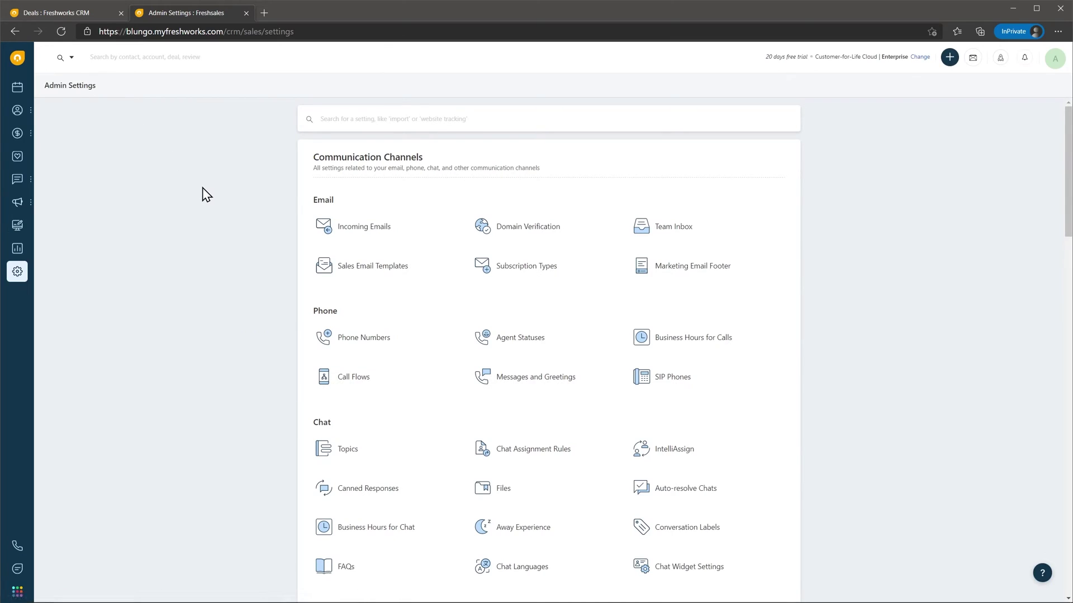
# Open the 'Deal won, send email to contact' workflow from the Automation Workflows list.
pyautogui.scroll(-5, 202, 196)
pyautogui.scroll(-5, 204, 198)
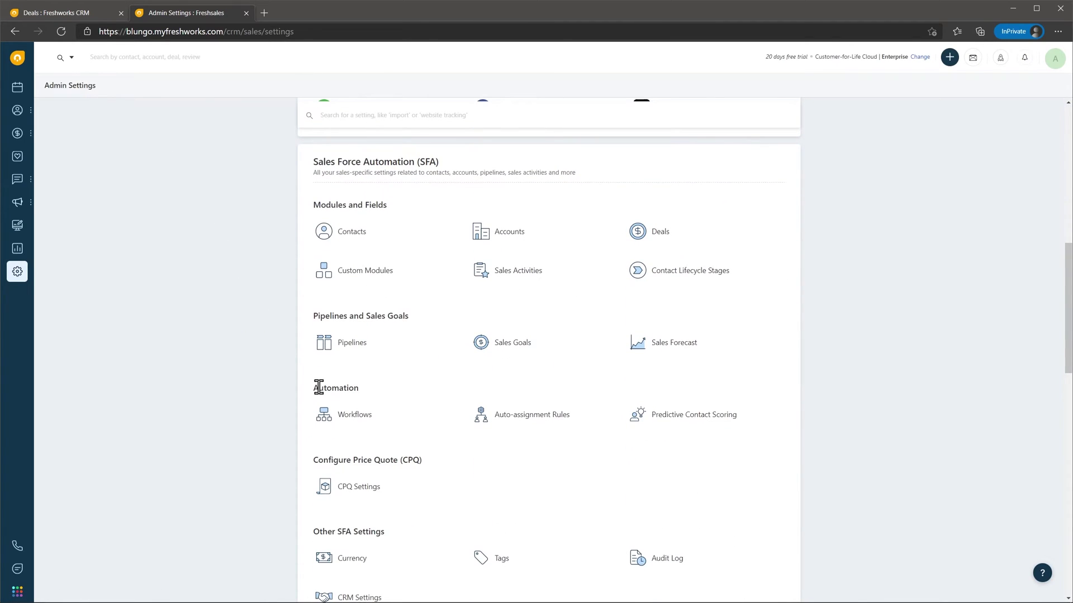
pyautogui.click(350, 419)
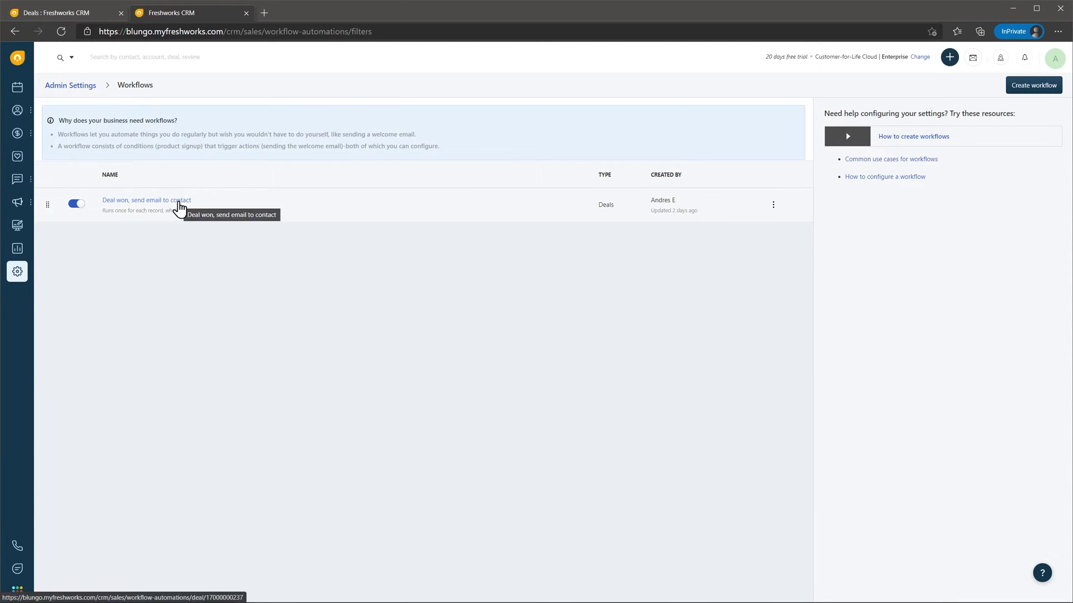
pyautogui.click(179, 204)
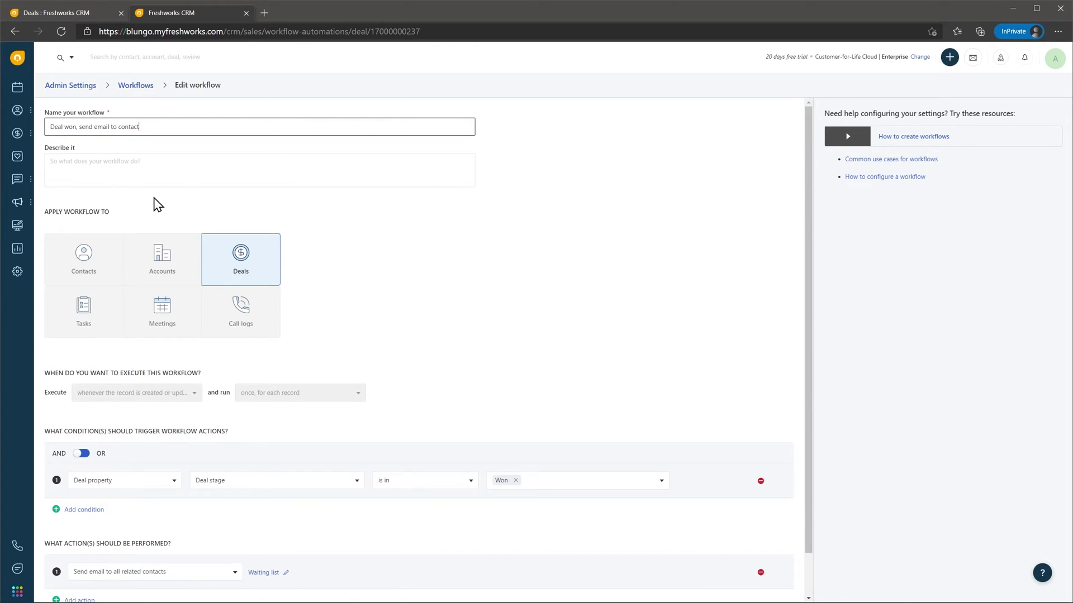
pyautogui.moveTo(17, 178)
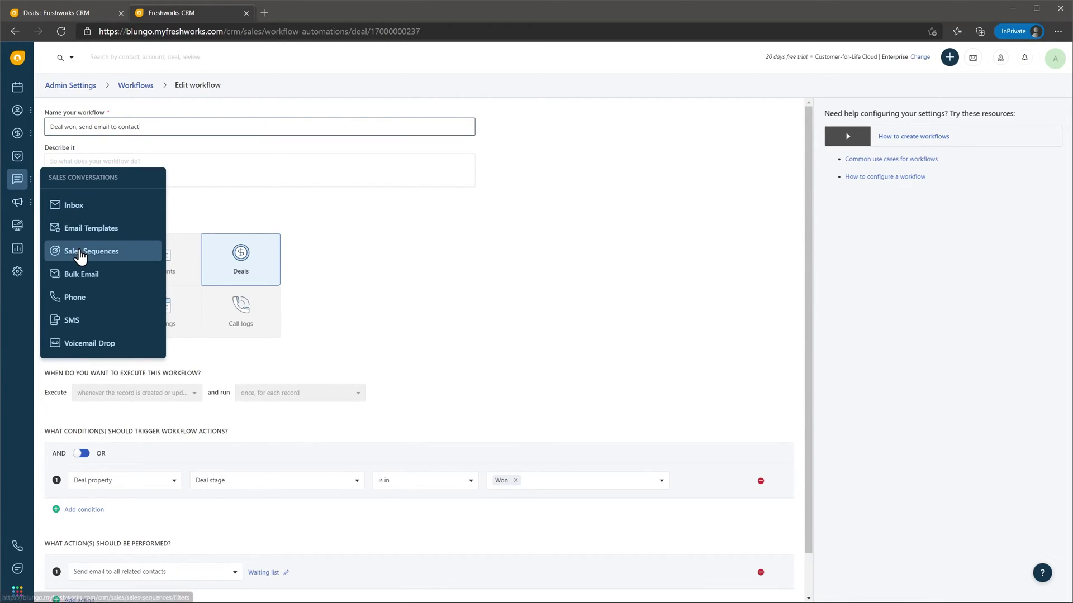
# Open the 'New Sequence' sales sequence and scroll through its four steps.
pyautogui.click(84, 251)
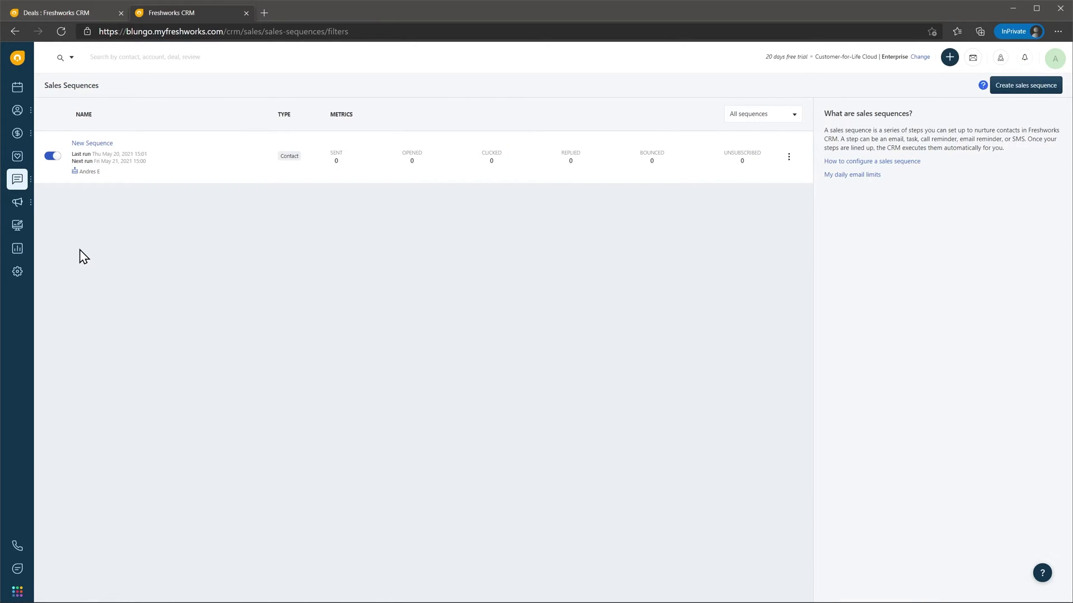
pyautogui.click(99, 145)
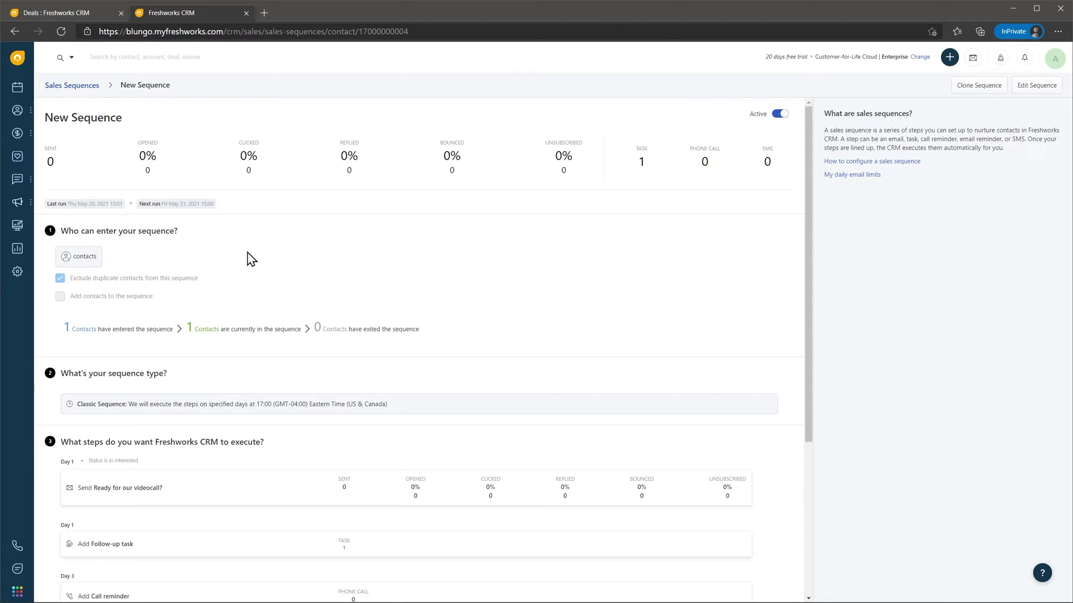
pyautogui.scroll(-1, 251, 259)
pyautogui.scroll(-2, 249, 254)
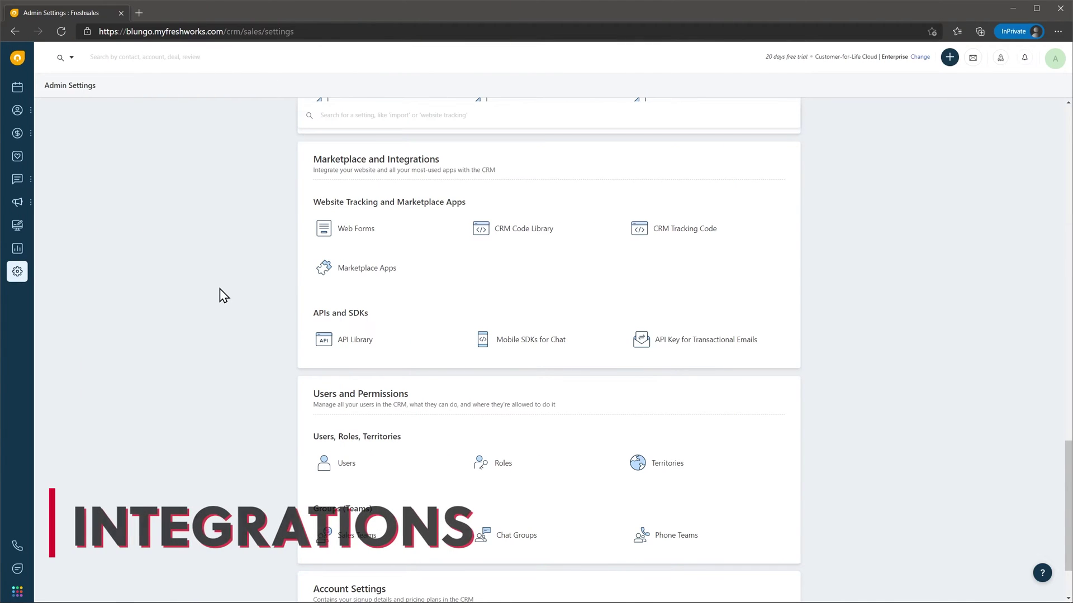
# Browse the list of Marketplace integration apps.
pyautogui.click(338, 277)
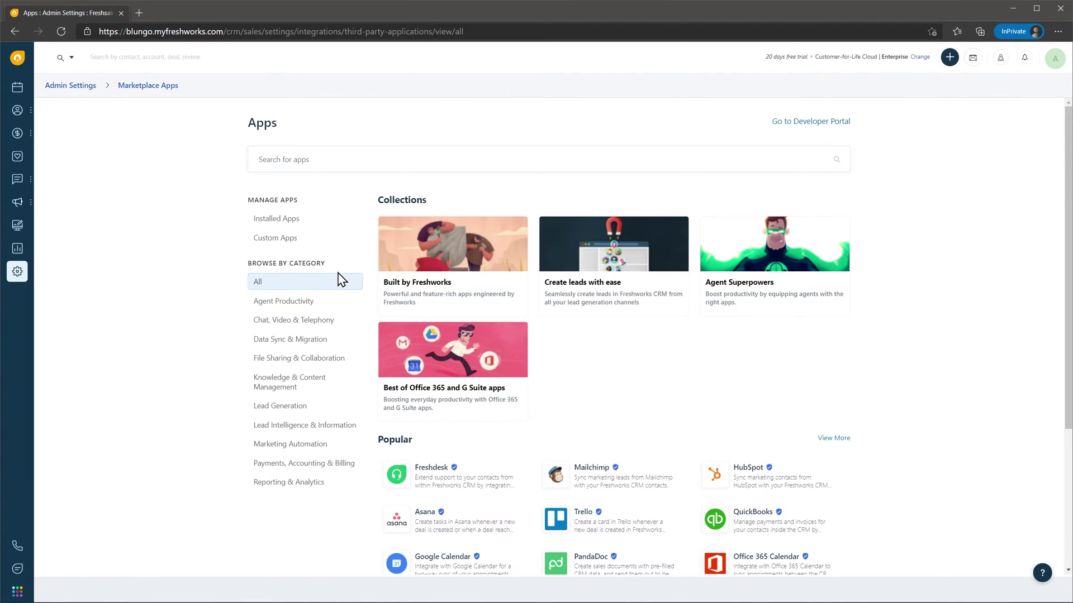
pyautogui.scroll(-2, 338, 277)
pyautogui.scroll(-2, 338, 277)
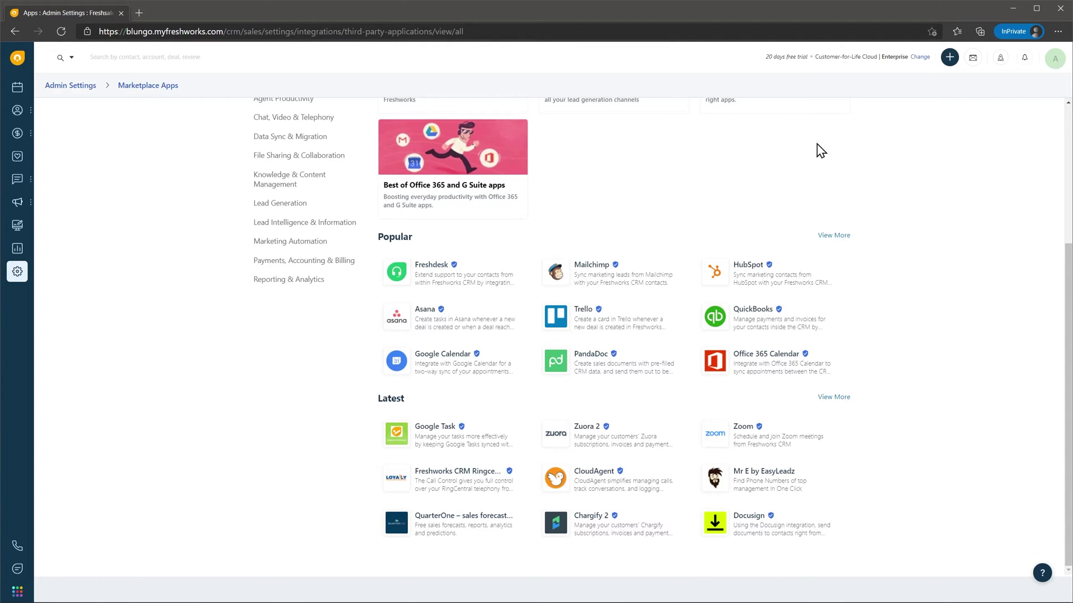
# Check the personal email, contact sync and calendar connections, then go back to Admin Settings.
pyautogui.click(1060, 66)
pyautogui.click(999, 98)
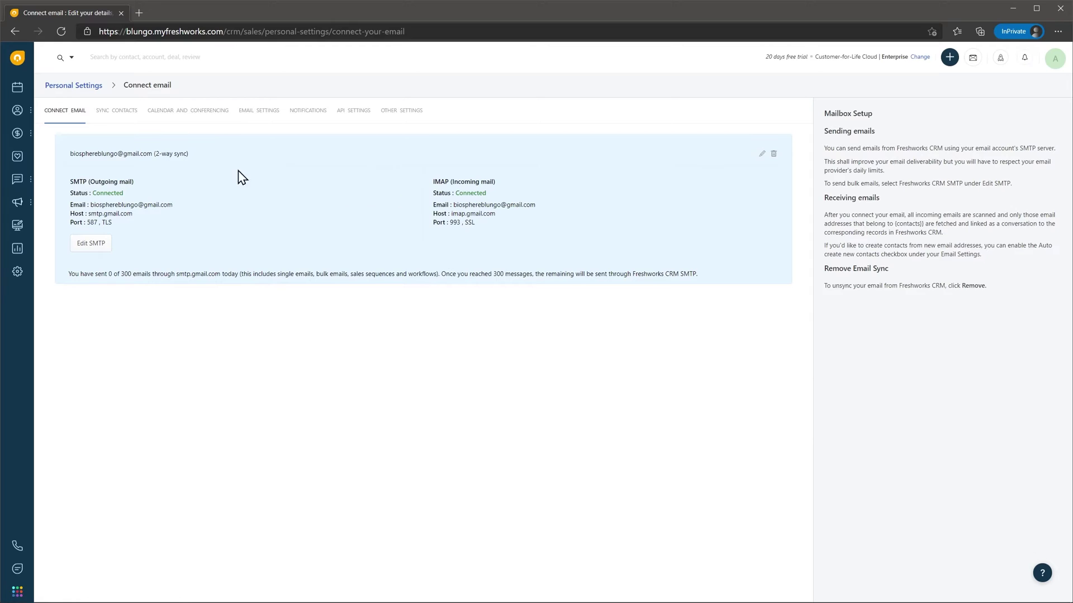
pyautogui.click(128, 120)
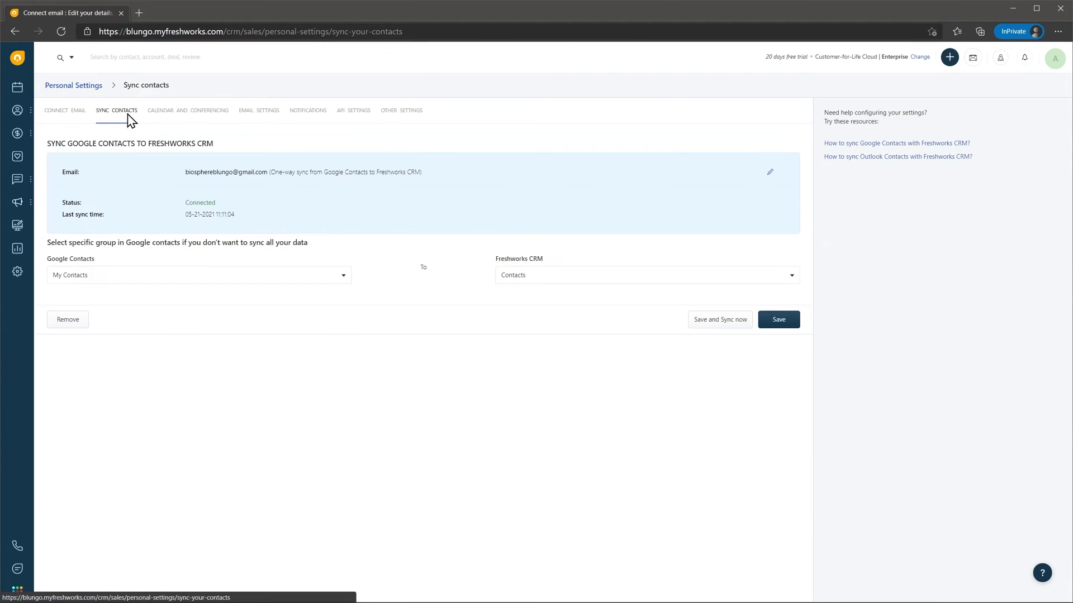
pyautogui.click(167, 120)
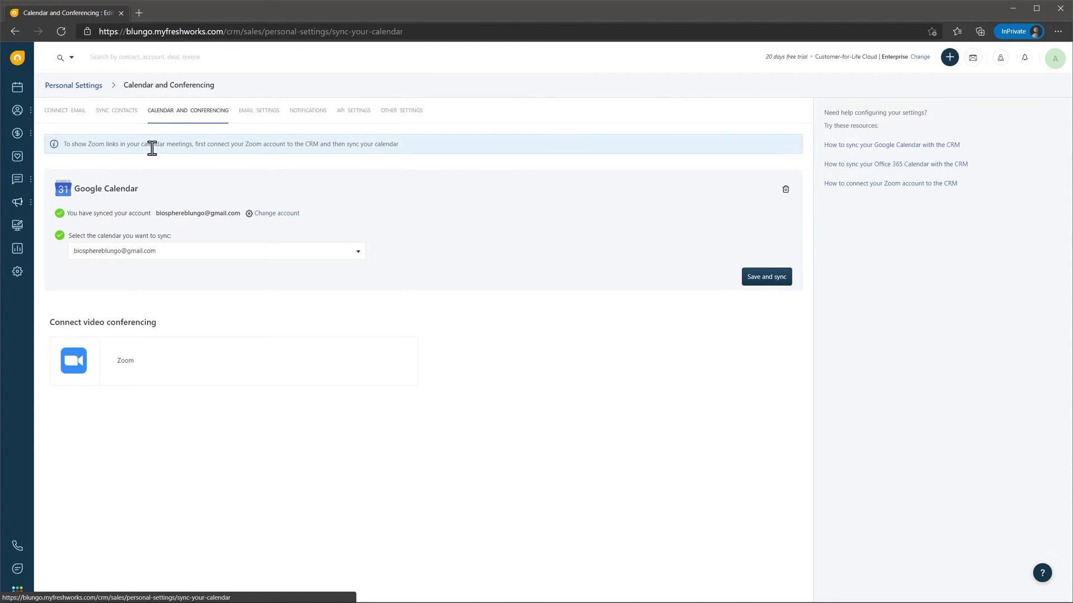
pyautogui.click(19, 273)
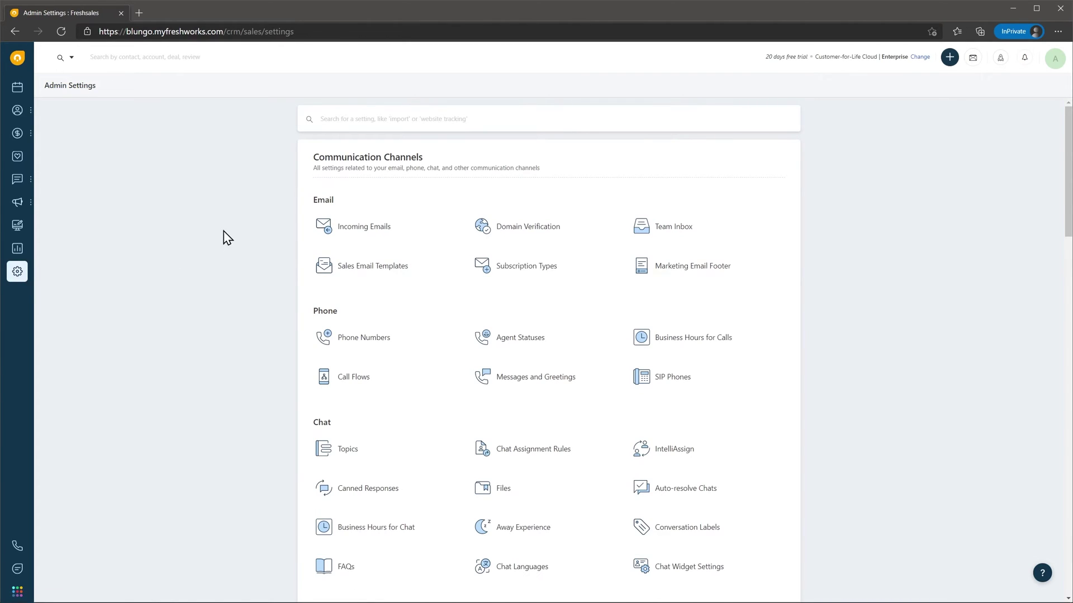
# Search settings for 'apis', then scroll Admin Settings down to Users and Permissions.
pyautogui.click(376, 121)
pyautogui.write('apis')
pyautogui.scroll(-5, 220, 240)
pyautogui.scroll(-1, 220, 242)
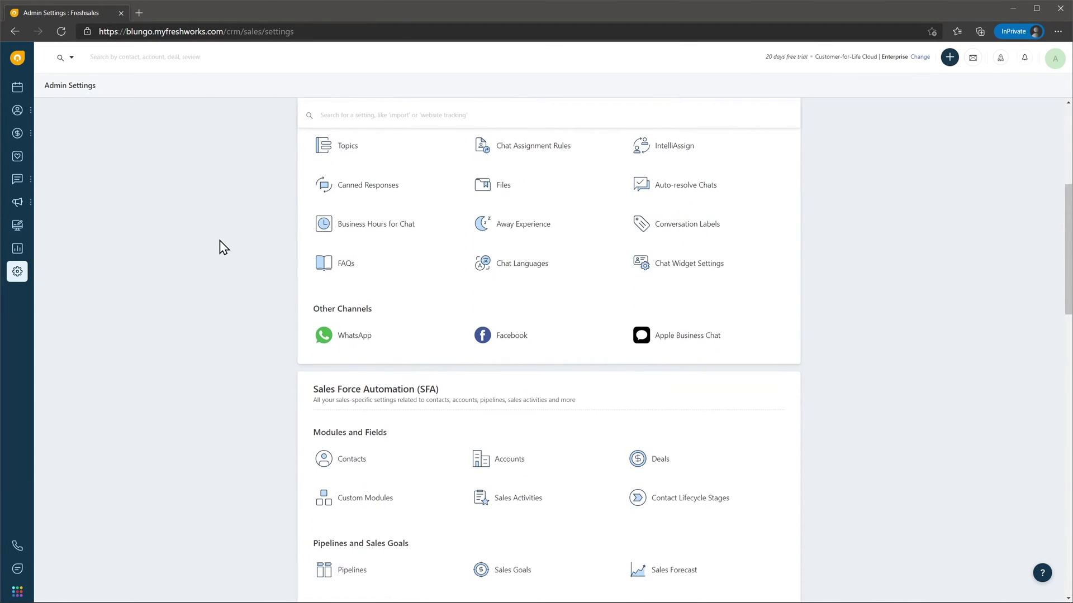
pyautogui.scroll(-2, 220, 240)
pyautogui.scroll(-3, 219, 241)
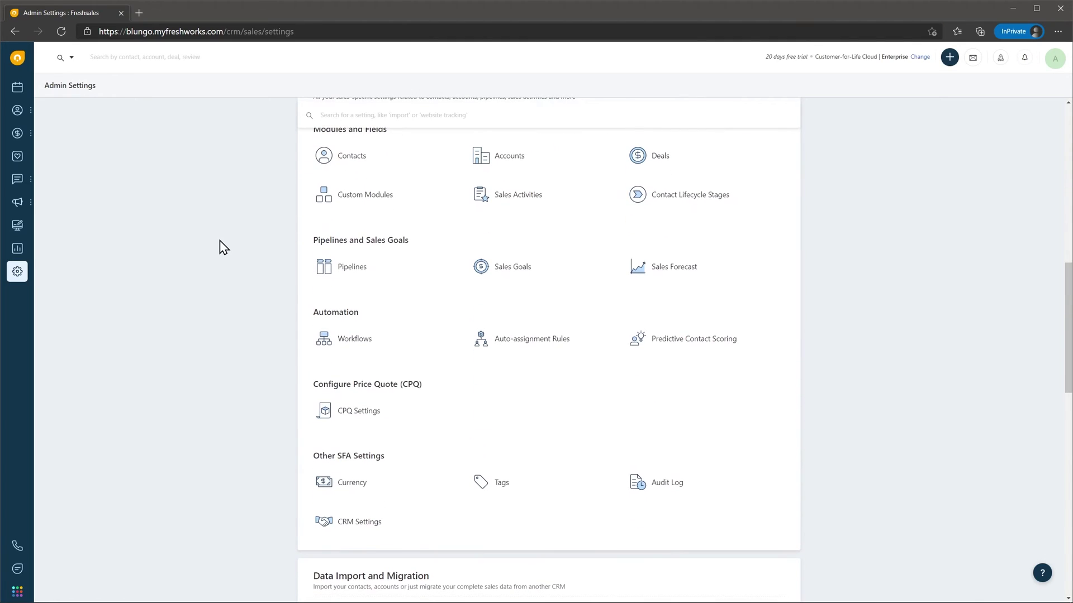
pyautogui.scroll(-5, 219, 240)
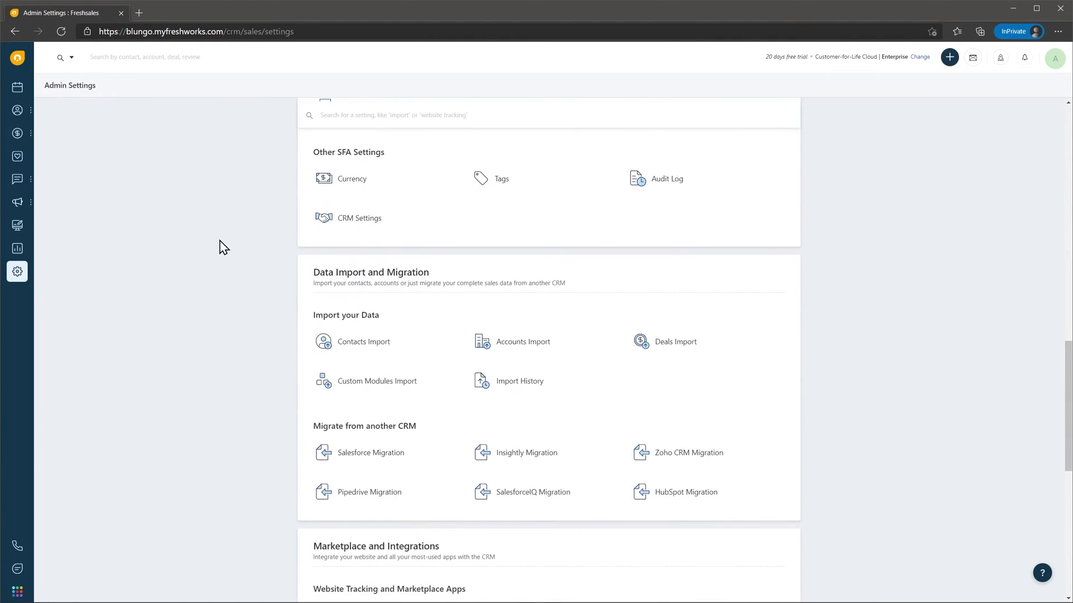
pyautogui.scroll(-5, 220, 240)
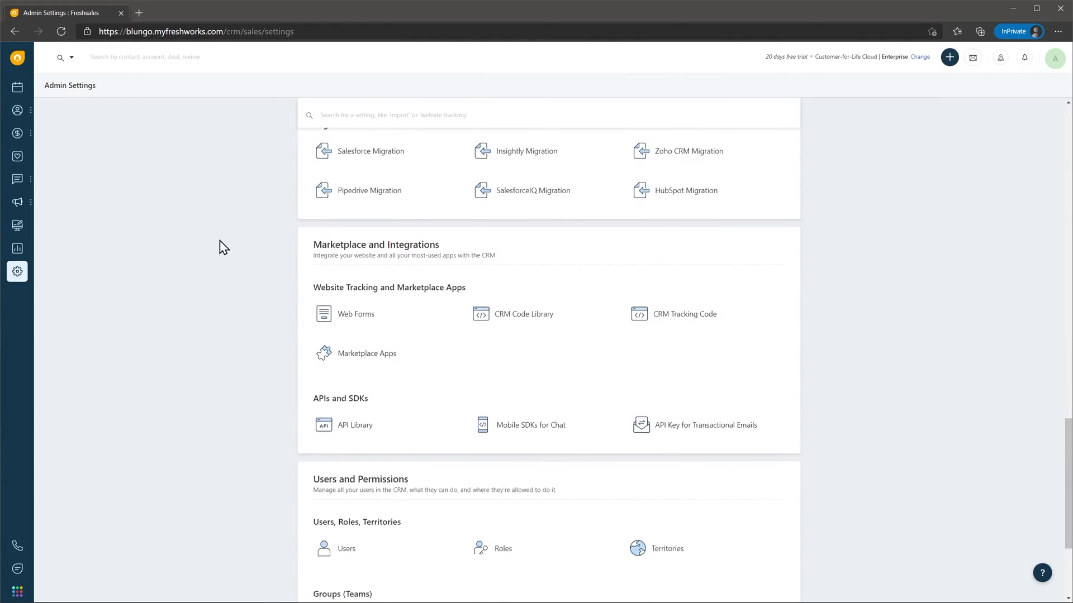
pyautogui.scroll(-3, 220, 240)
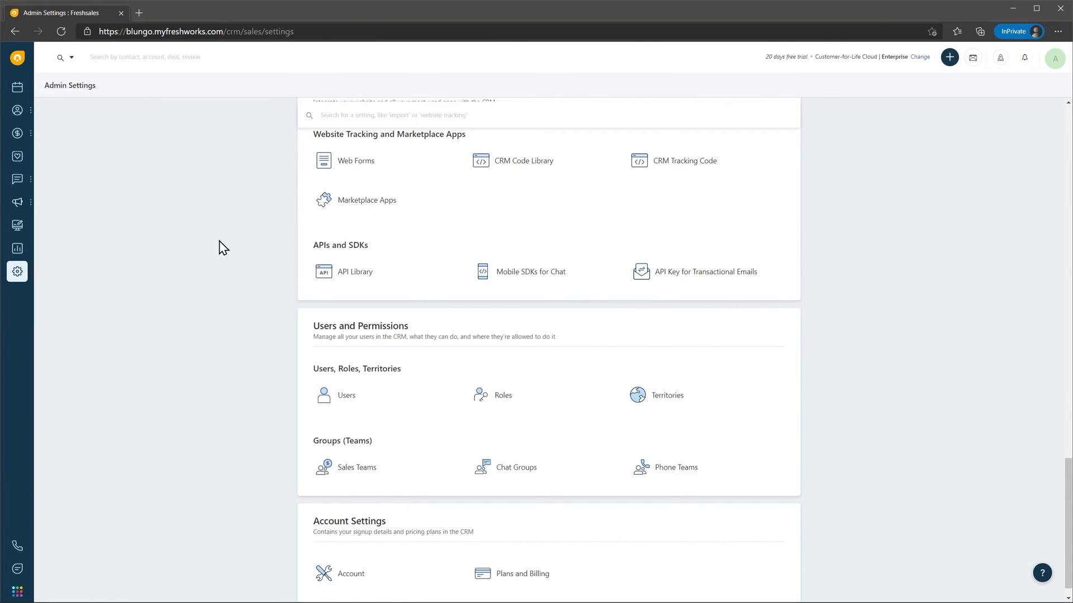
# Glance at the active Users list and Contacts field settings, returning to Admin Settings.
pyautogui.click(347, 400)
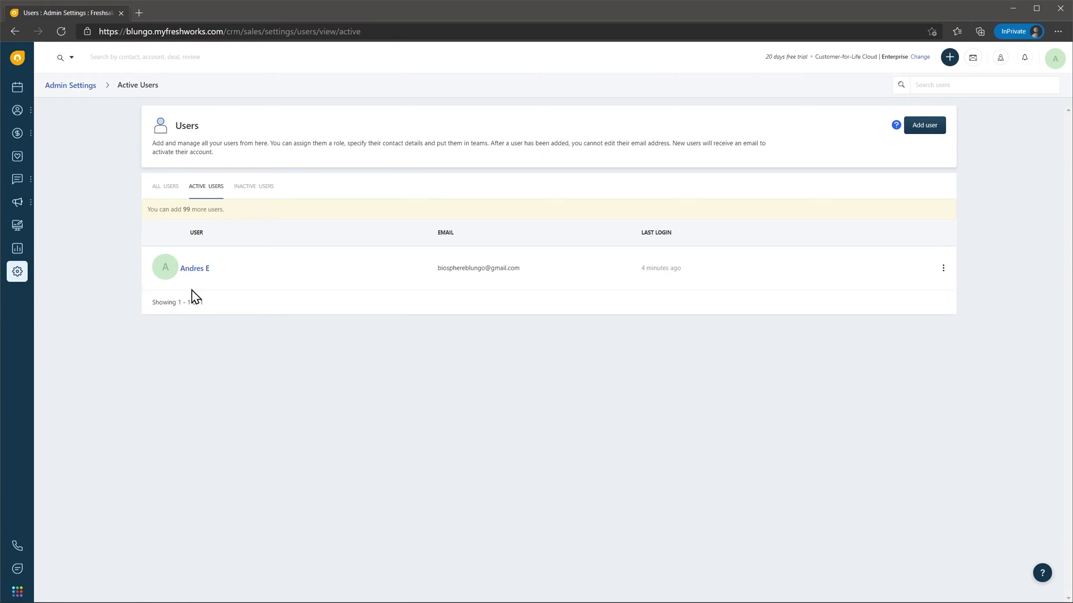
pyautogui.click(90, 86)
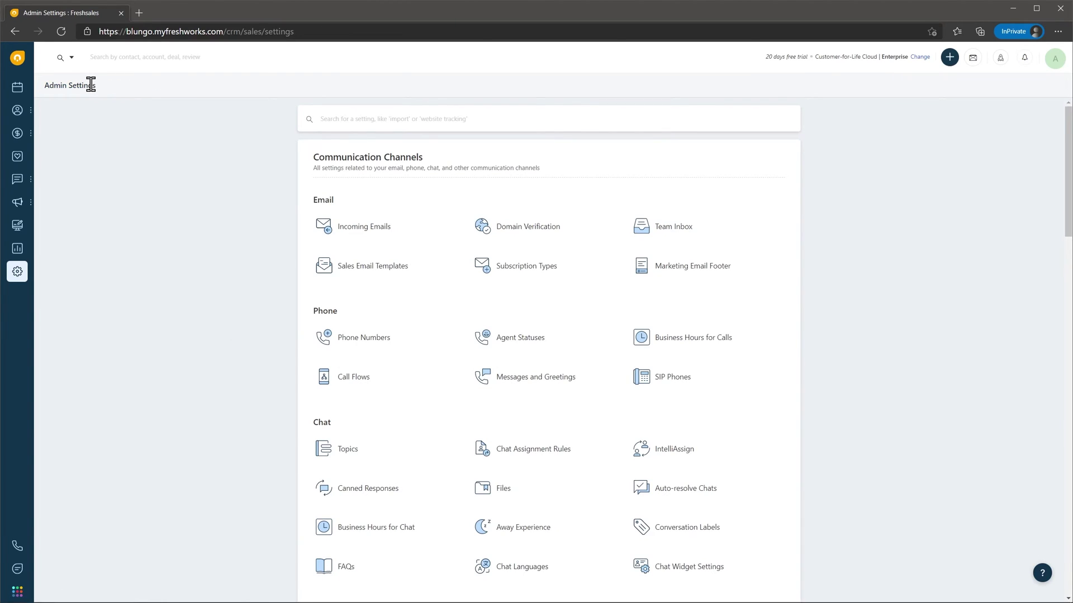
pyautogui.scroll(-5, 223, 247)
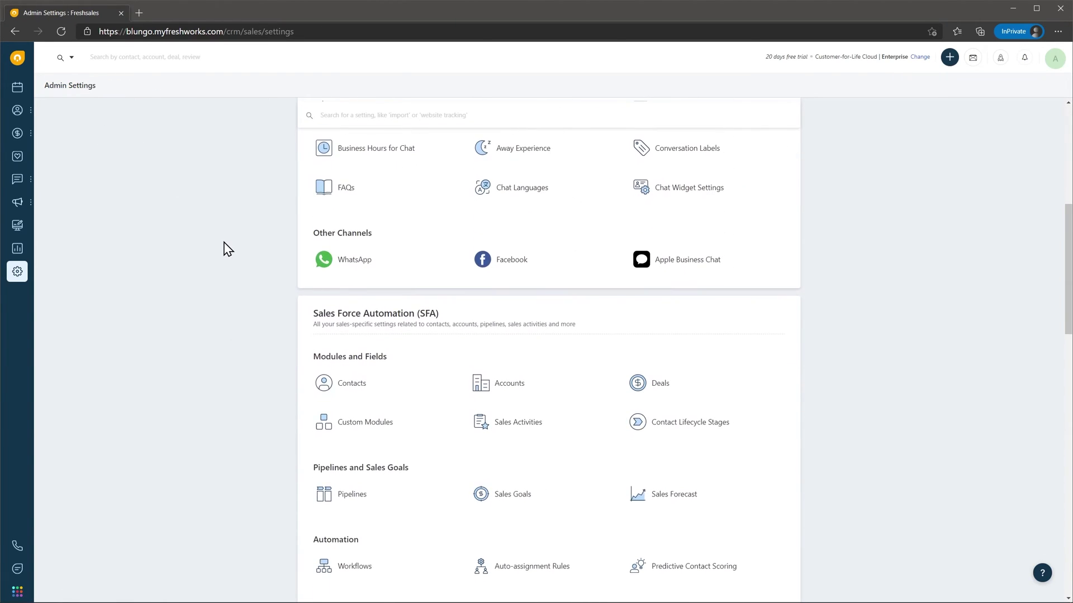
pyautogui.click(348, 385)
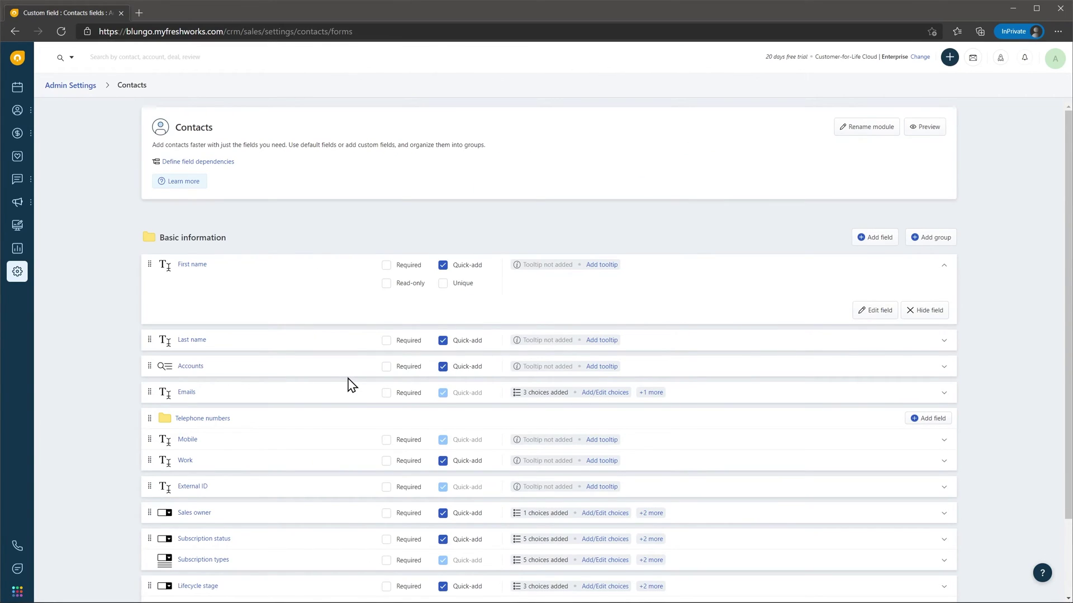
pyautogui.click(79, 86)
# Scroll to Automation and open the Workflows list.
pyautogui.scroll(-4, 201, 257)
pyautogui.scroll(-3, 201, 257)
pyautogui.scroll(-4, 202, 257)
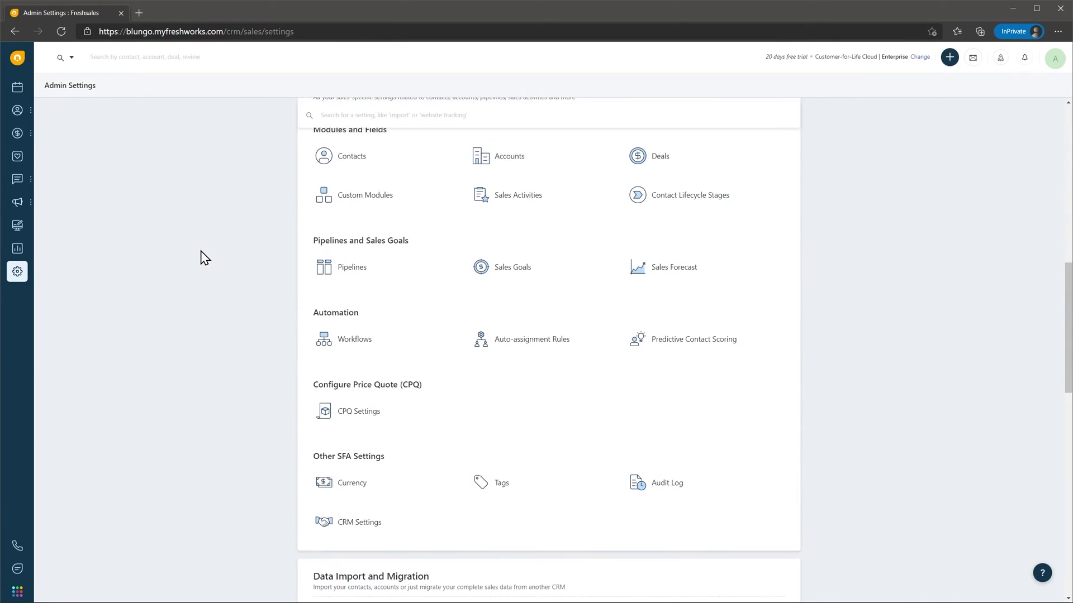
pyautogui.click(339, 342)
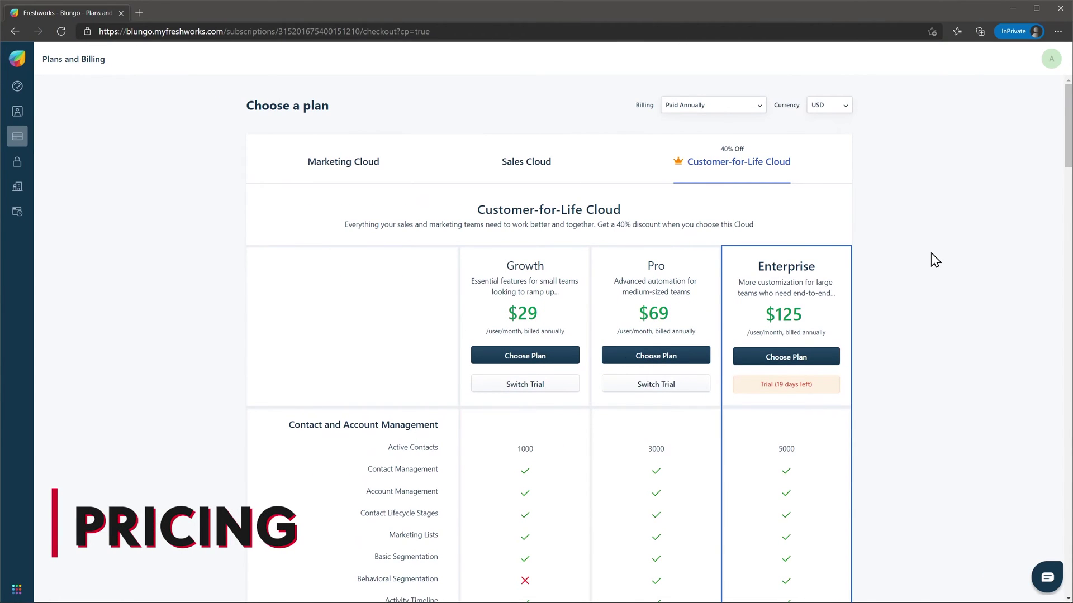
# Scroll the Customer-for-Life Cloud feature table, then switch to Sales Cloud pricing ($29, $59, $99).
pyautogui.scroll(-2, 934, 260)
pyautogui.scroll(-6, 935, 260)
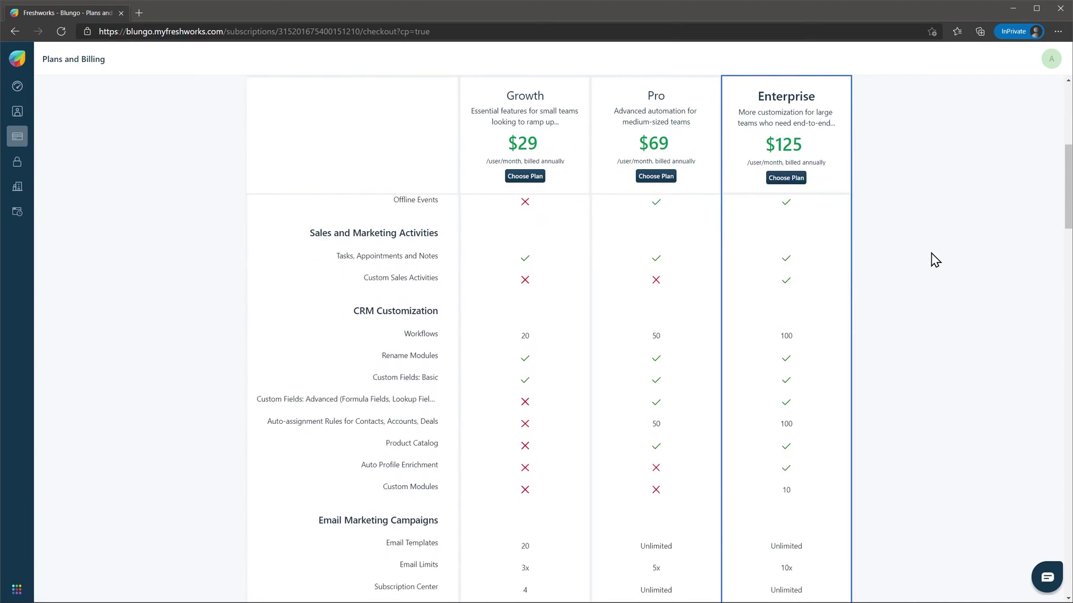
pyautogui.scroll(-3, 934, 260)
pyautogui.scroll(-6, 934, 260)
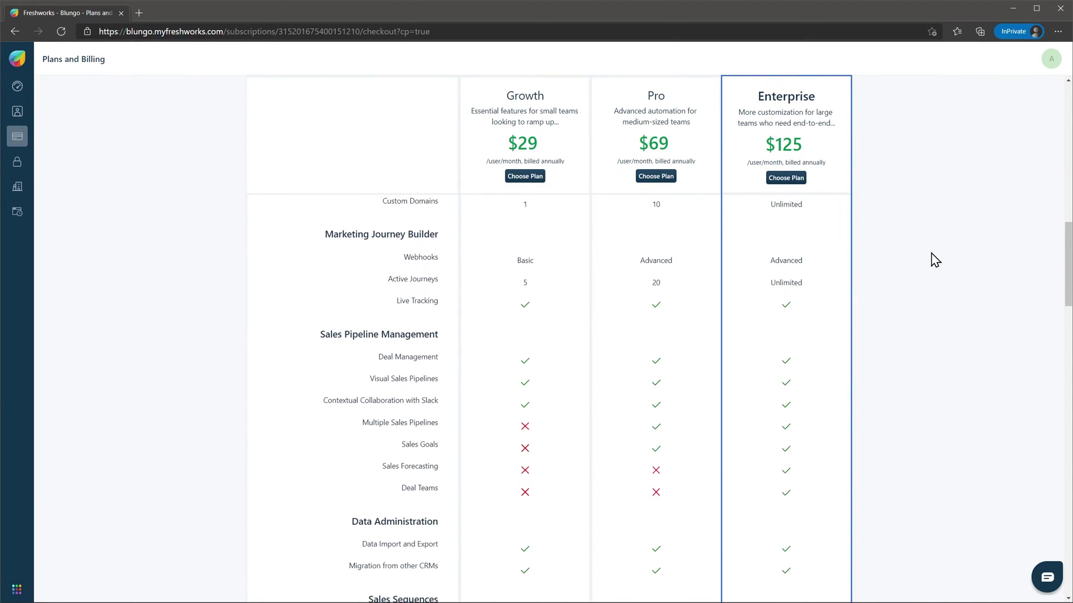
pyautogui.scroll(-5, 934, 259)
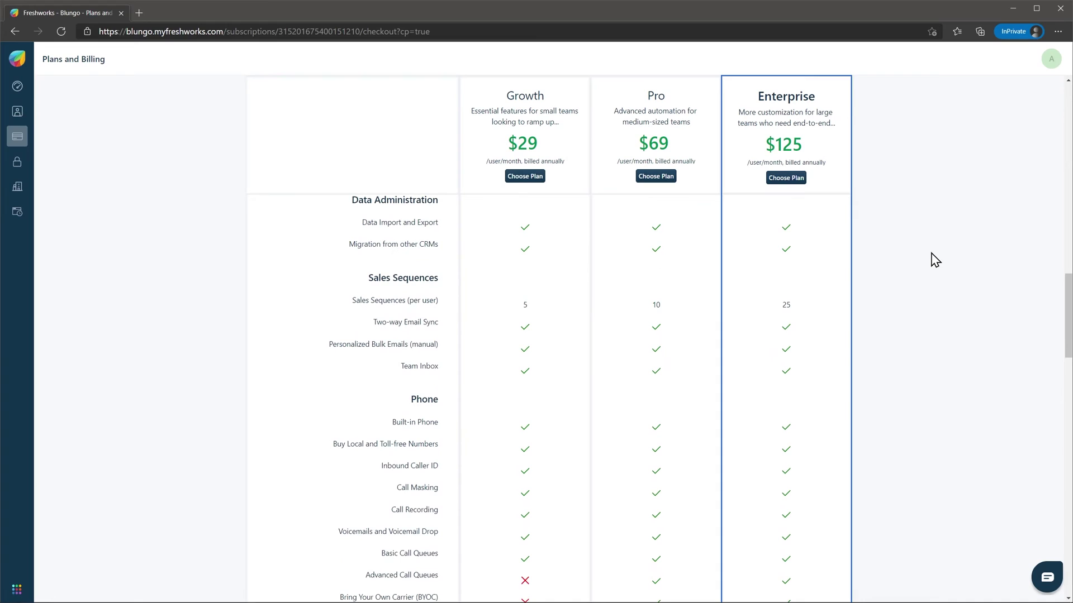
pyautogui.scroll(5, 934, 259)
pyautogui.scroll(3, 934, 260)
pyautogui.scroll(6, 934, 259)
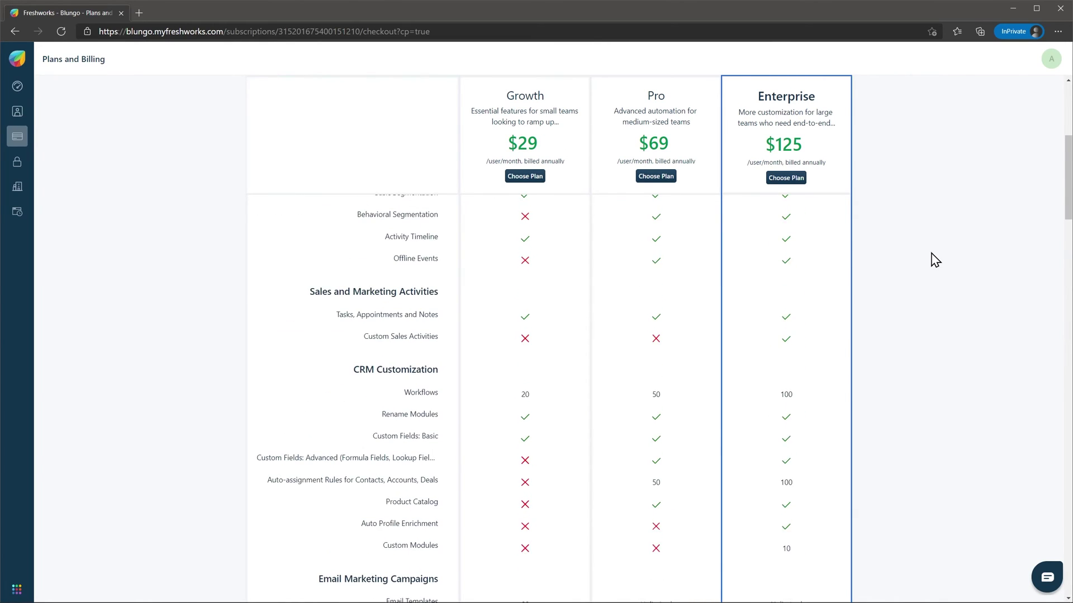
pyautogui.scroll(6, 934, 260)
pyautogui.scroll(1, 935, 260)
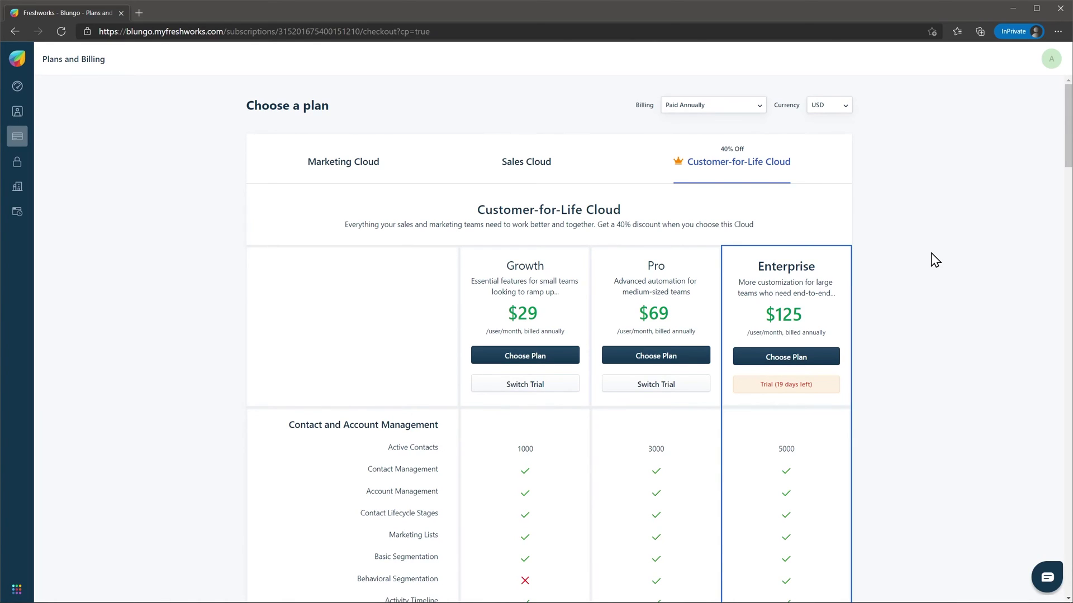
pyautogui.click(542, 174)
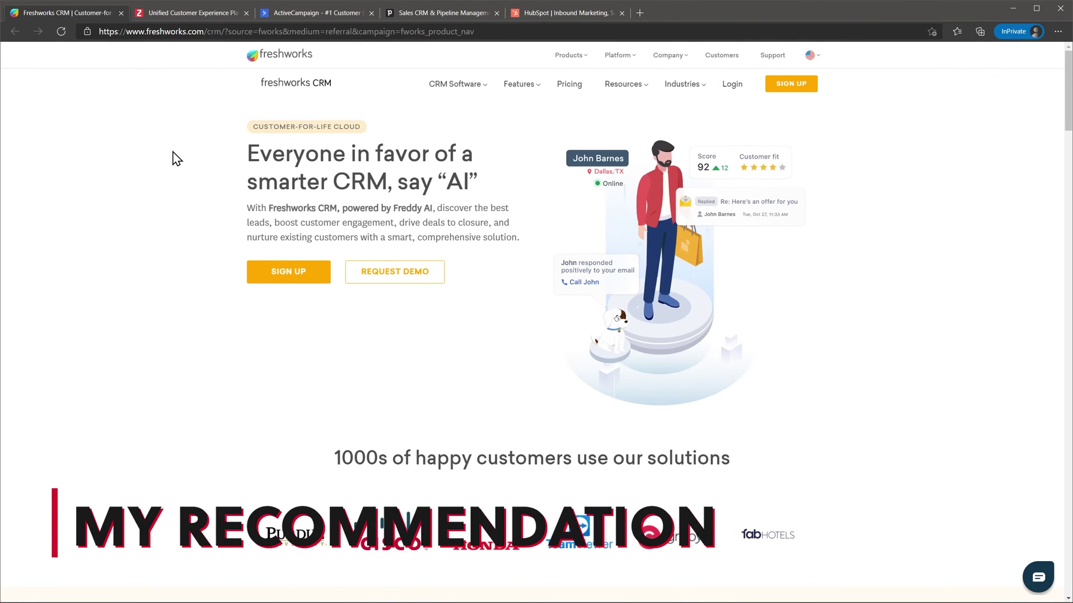
pyautogui.scroll(-7, 177, 159)
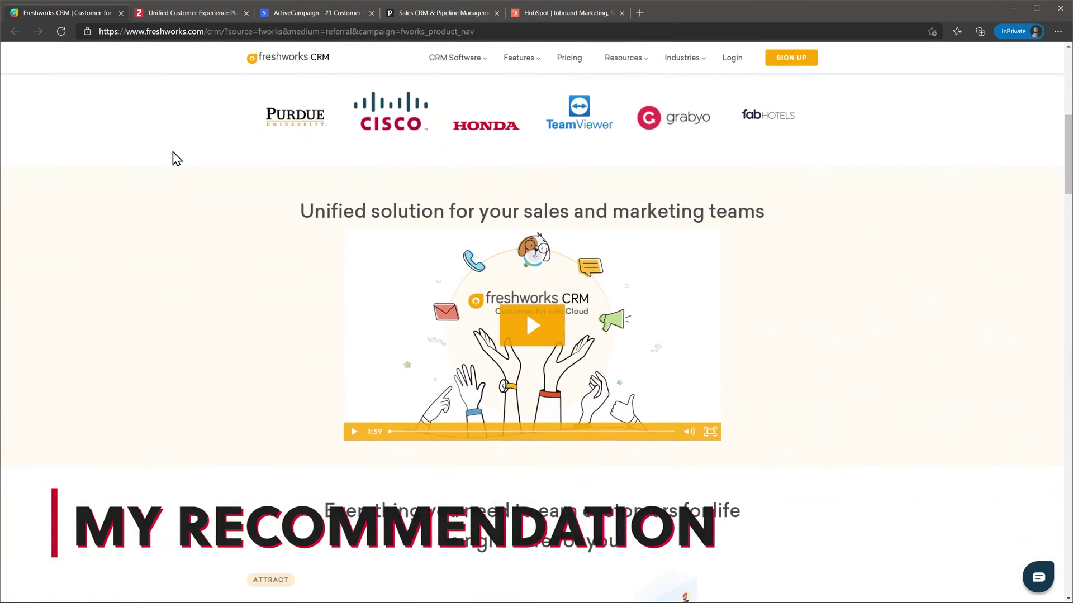
pyautogui.scroll(-3, 177, 160)
pyautogui.scroll(-6, 177, 159)
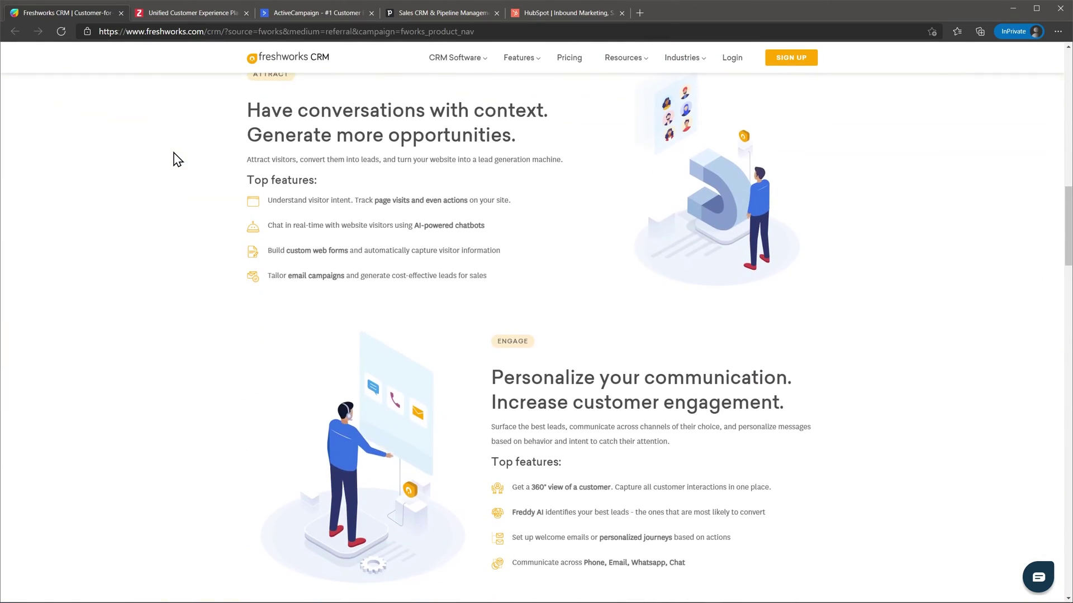
pyautogui.scroll(-2, 176, 159)
pyautogui.scroll(-5, 177, 160)
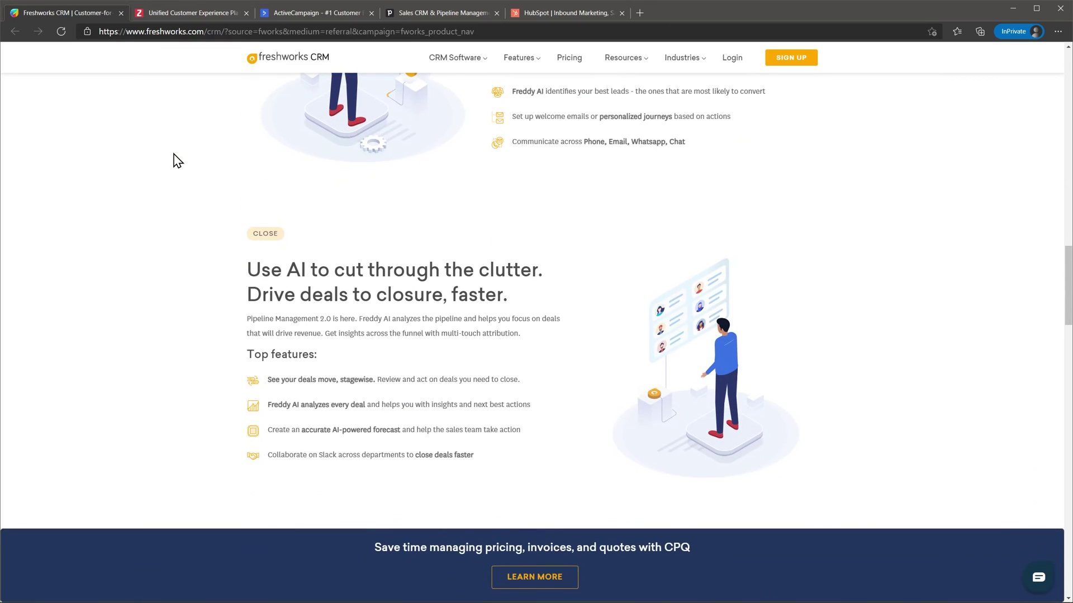
pyautogui.scroll(-5, 176, 161)
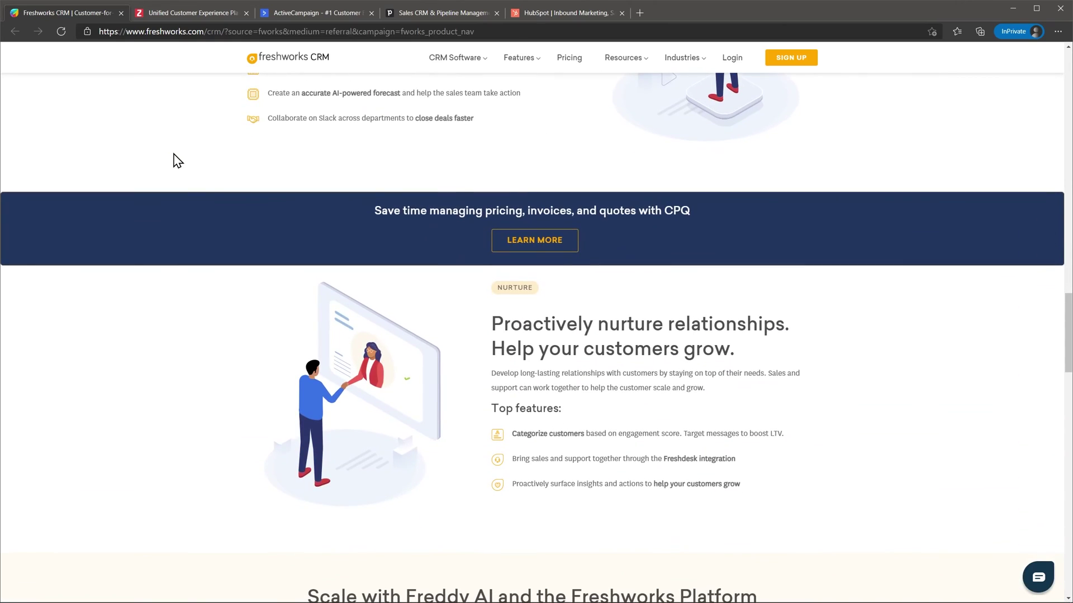
pyautogui.scroll(-3, 176, 160)
pyautogui.scroll(-4, 177, 160)
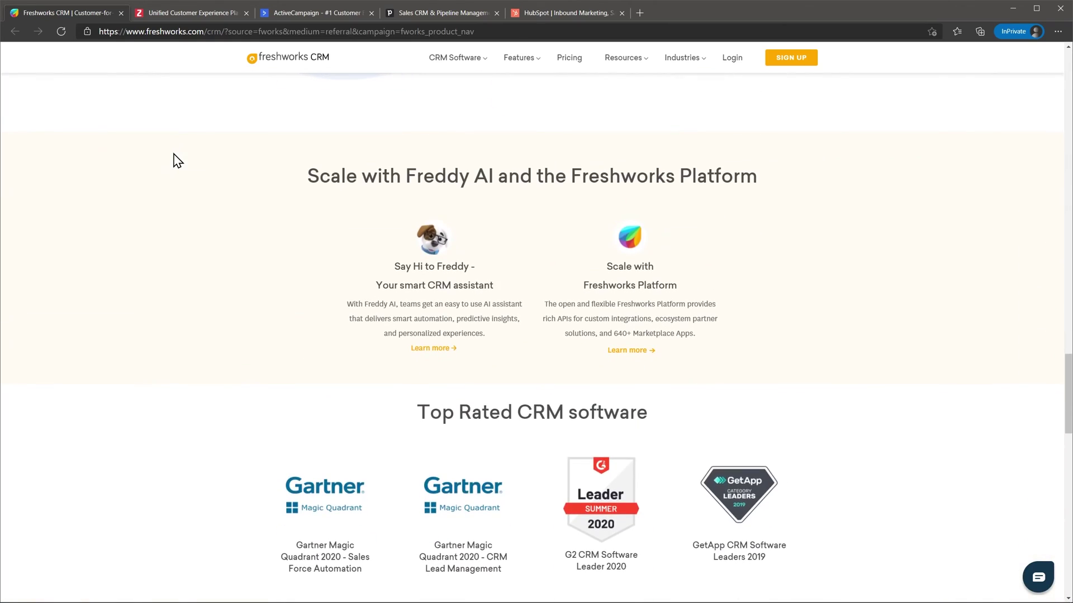
pyautogui.scroll(-6, 177, 160)
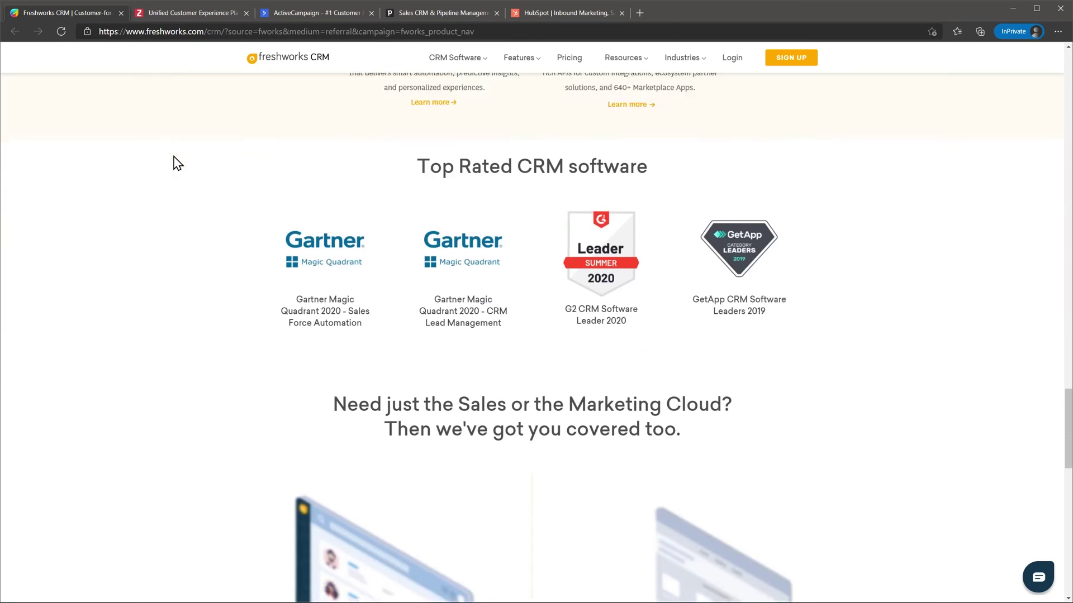
pyautogui.scroll(-1, 176, 162)
pyautogui.scroll(-5, 178, 164)
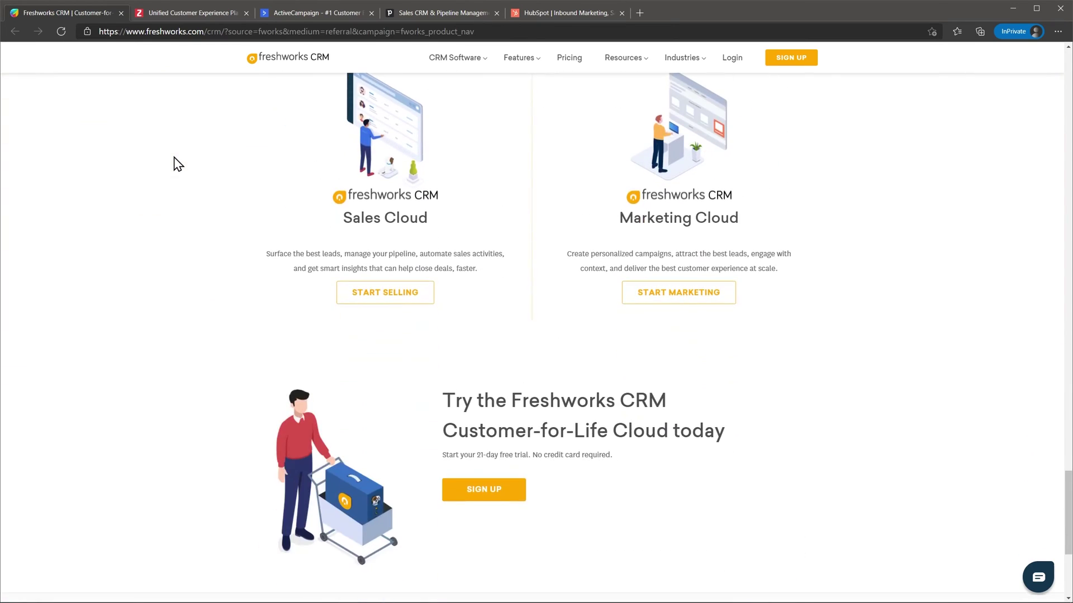
pyautogui.scroll(3, 177, 163)
pyautogui.scroll(4, 178, 164)
pyautogui.scroll(9, 178, 163)
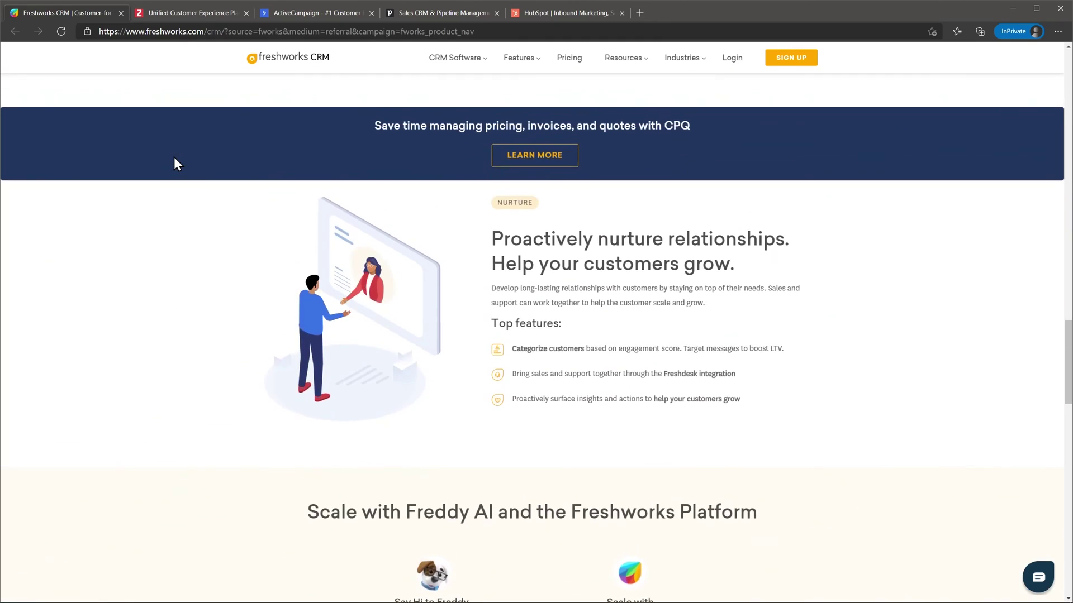
pyautogui.scroll(9, 178, 163)
pyautogui.scroll(6, 174, 159)
pyautogui.scroll(4, 174, 159)
pyautogui.scroll(8, 174, 159)
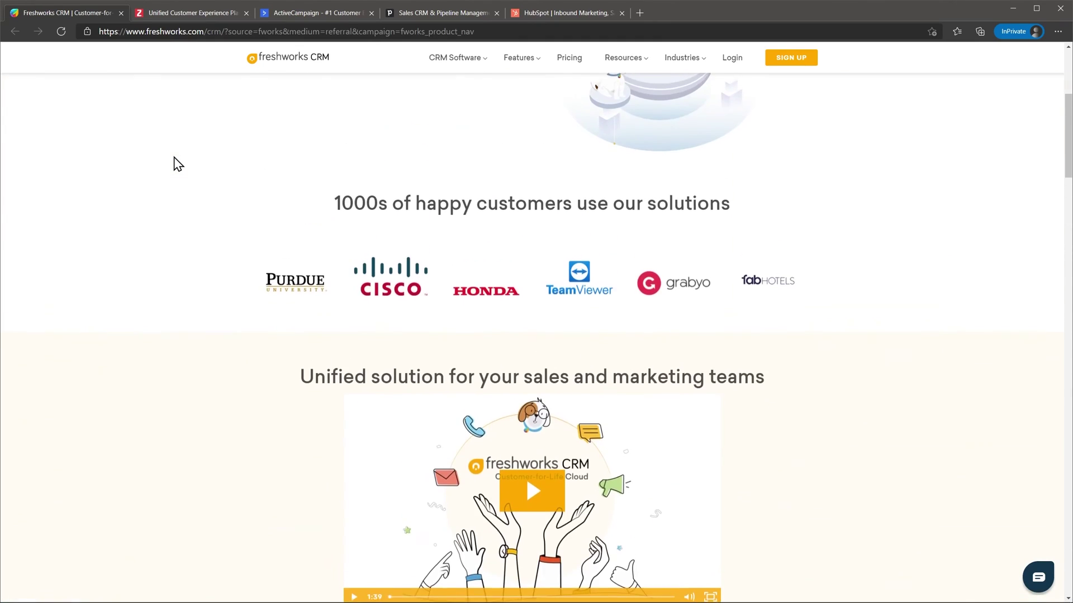
pyautogui.scroll(5, 175, 159)
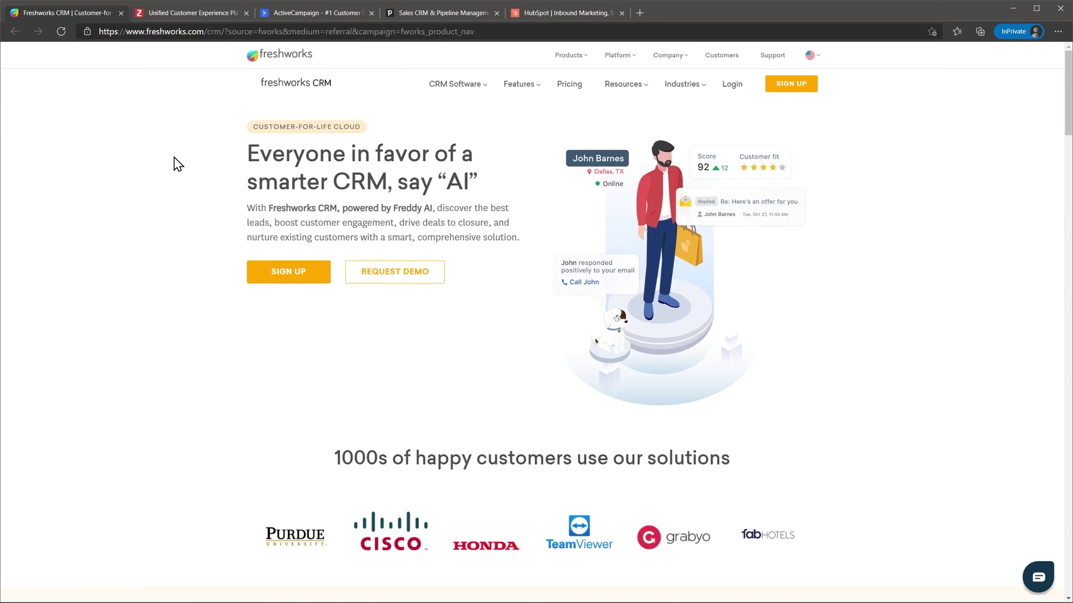
# Flip through the Zoho CRM Plus, ActiveCampaign, Pipedrive and HubSpot homepage tabs.
pyautogui.click(203, 18)
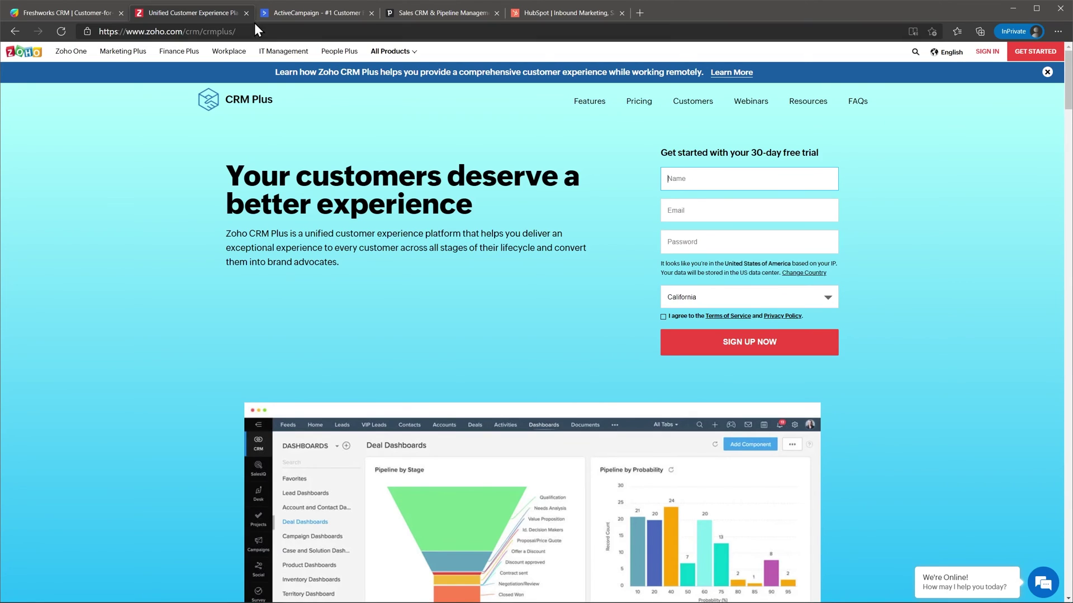
pyautogui.click(290, 17)
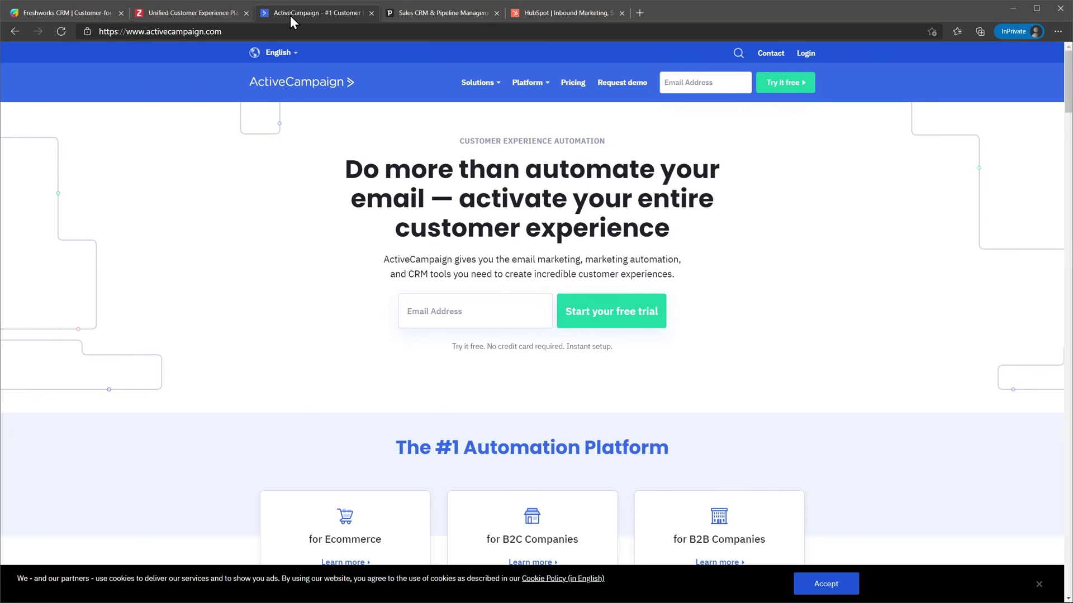
pyautogui.click(422, 15)
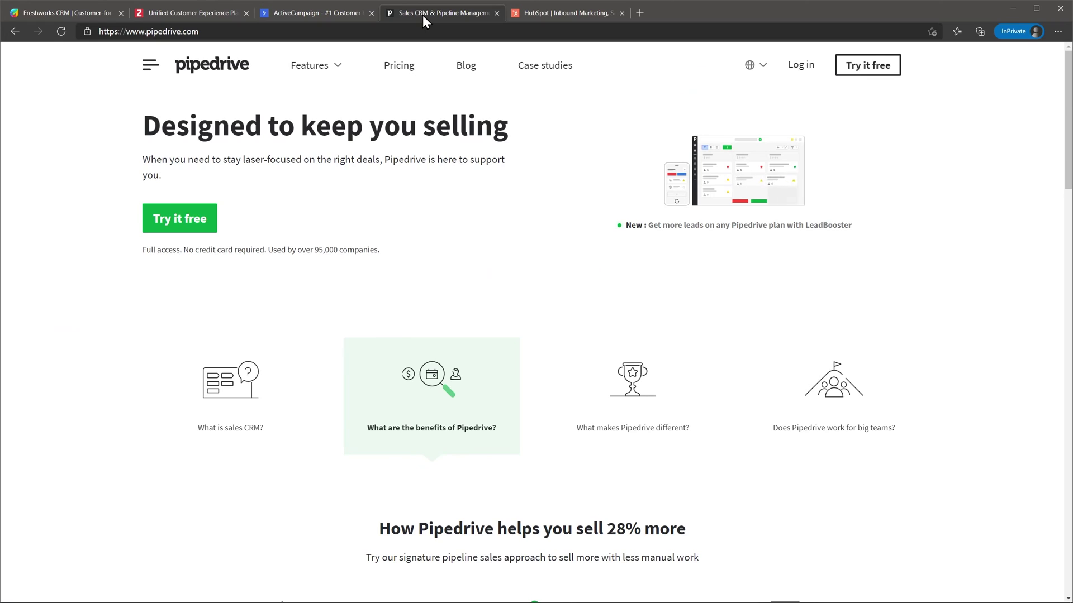
pyautogui.click(533, 15)
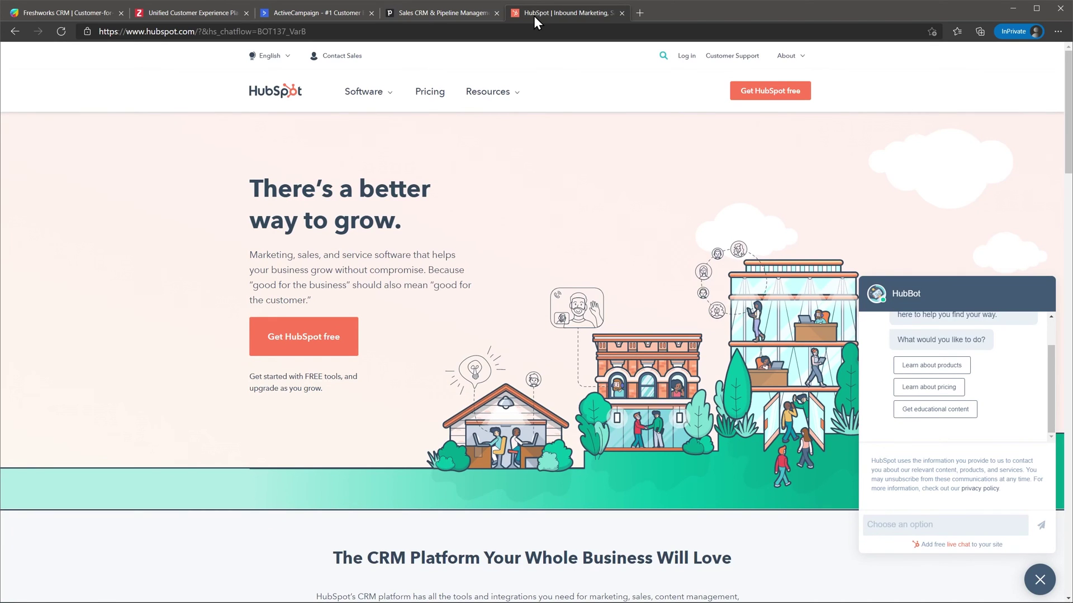